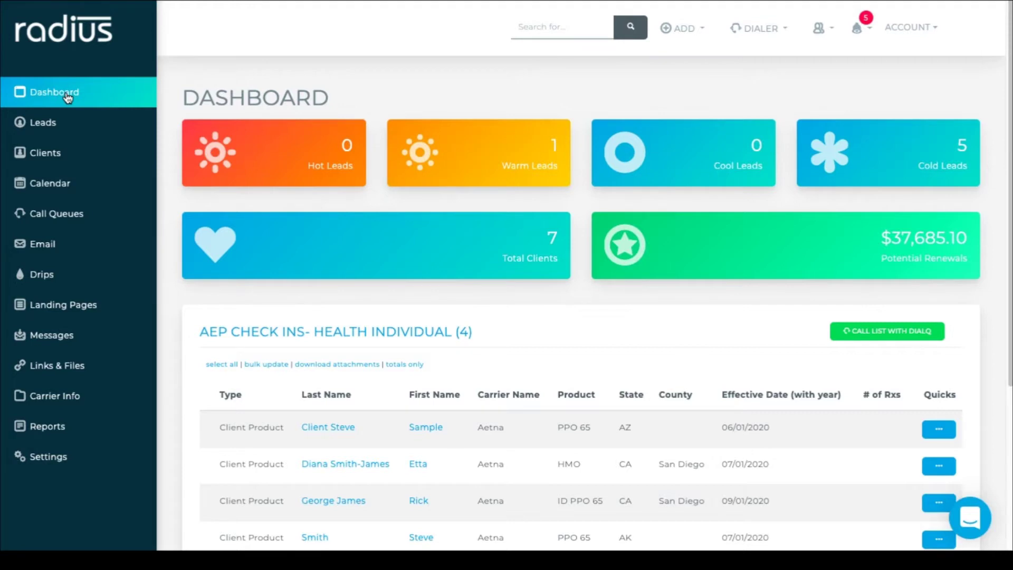
# Create a new drip email template named 'Client AEP Questionnaire'
pyautogui.click(83, 282)
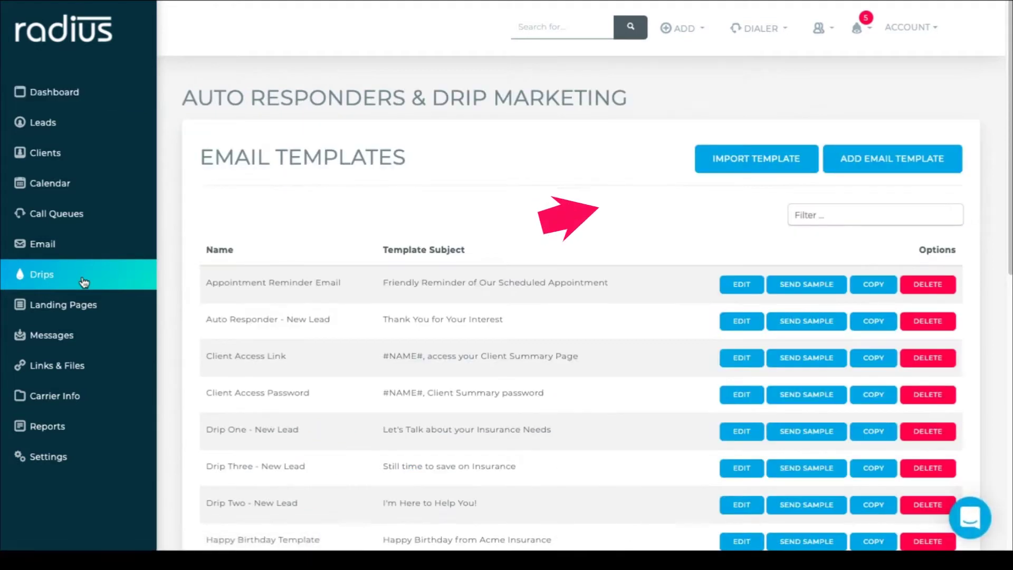
pyautogui.click(897, 169)
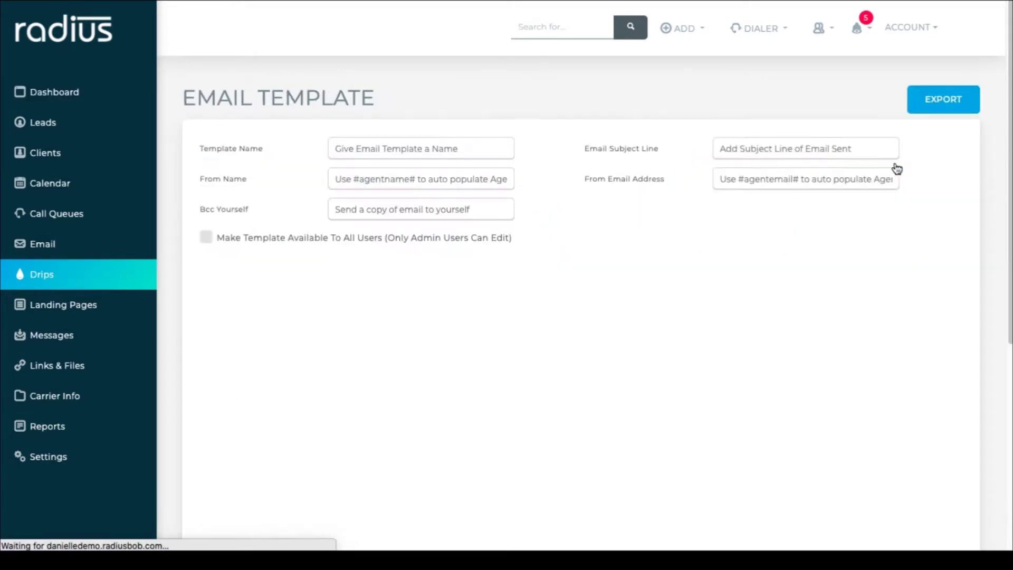
pyautogui.click(456, 149)
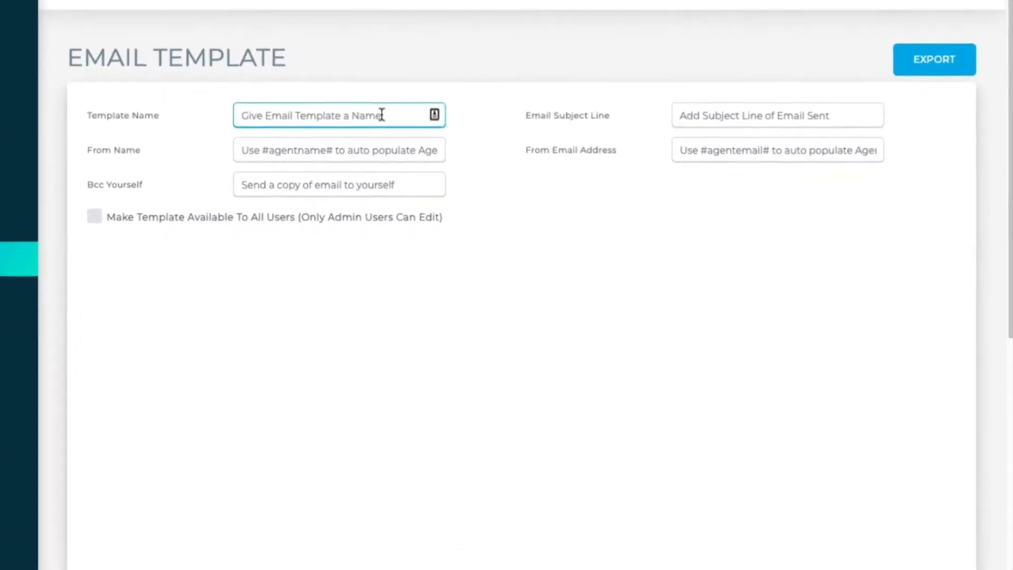
pyautogui.write('Client AE')
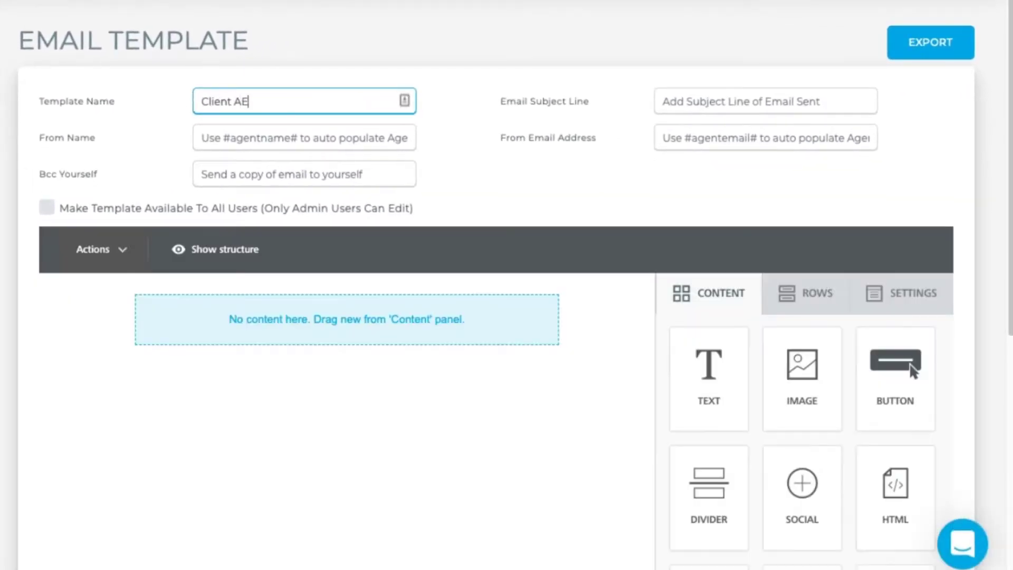
pyautogui.write('P QUestionnaire')
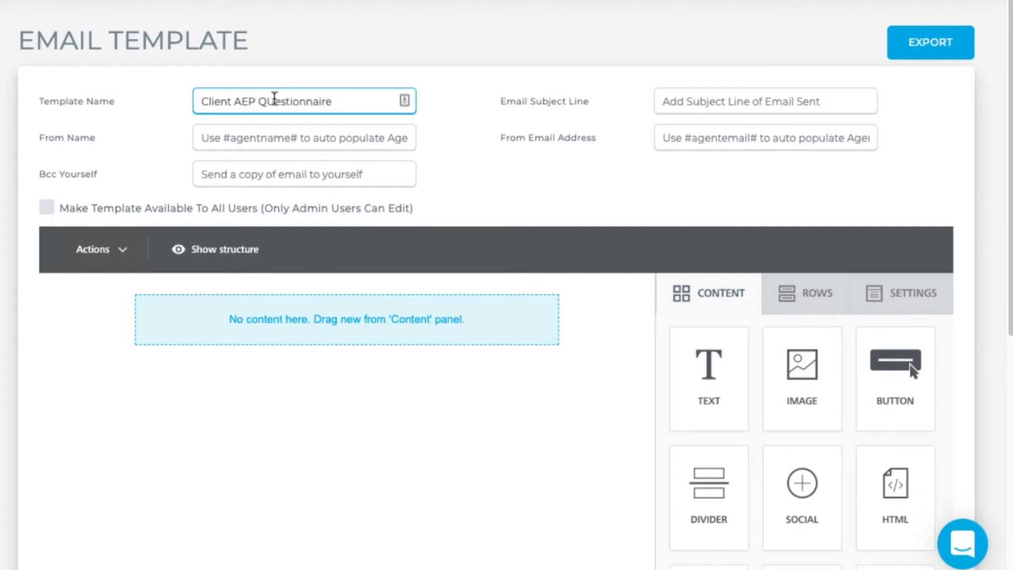
pyautogui.click(274, 101)
pyautogui.press('BackSpace')
pyautogui.write('u')
# Enter the subject line 'Winter is Coming: Who will seize open enrollment?'
pyautogui.click(737, 103)
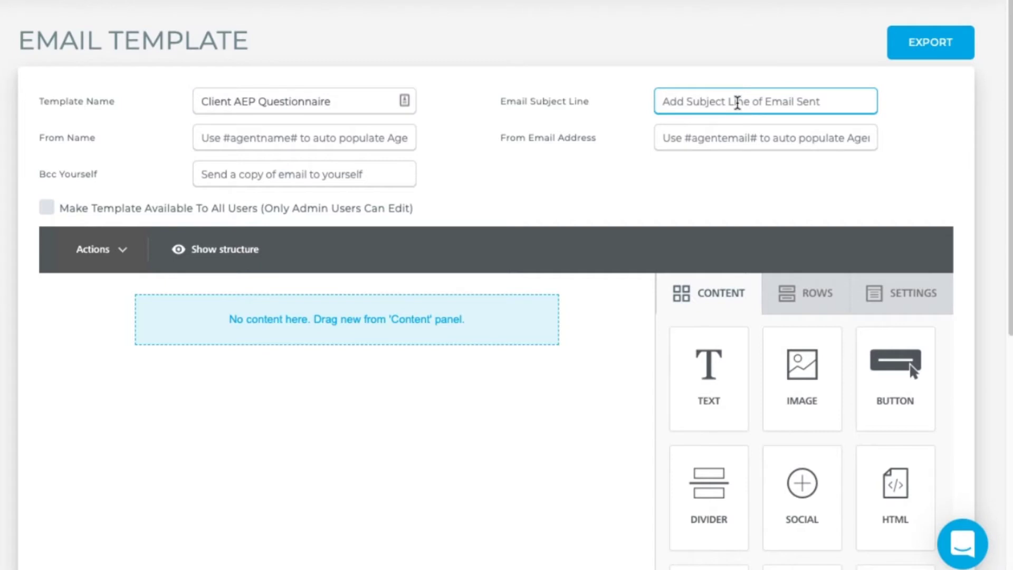
pyautogui.write('Winter is')
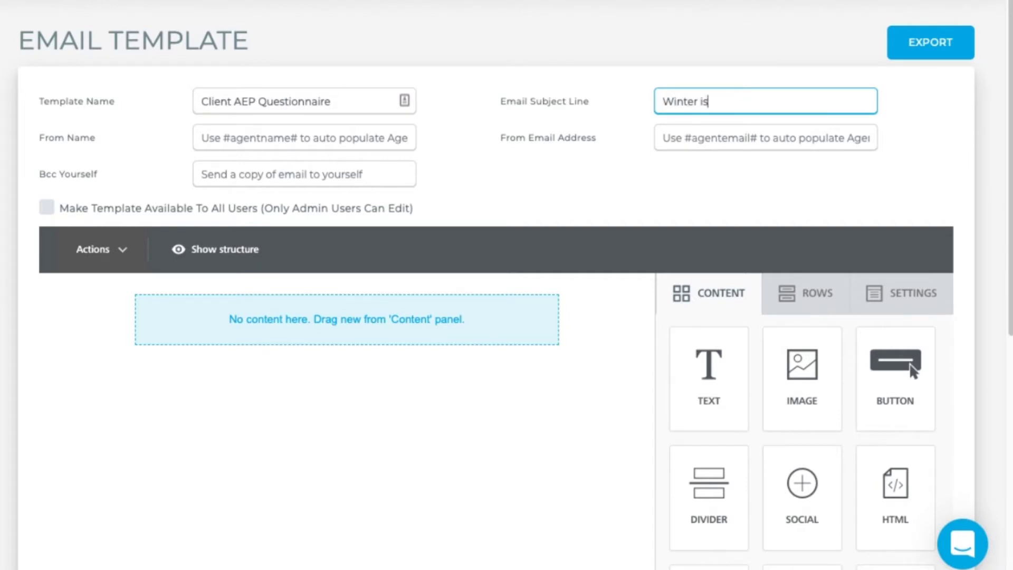
pyautogui.write(' Coming: Who ')
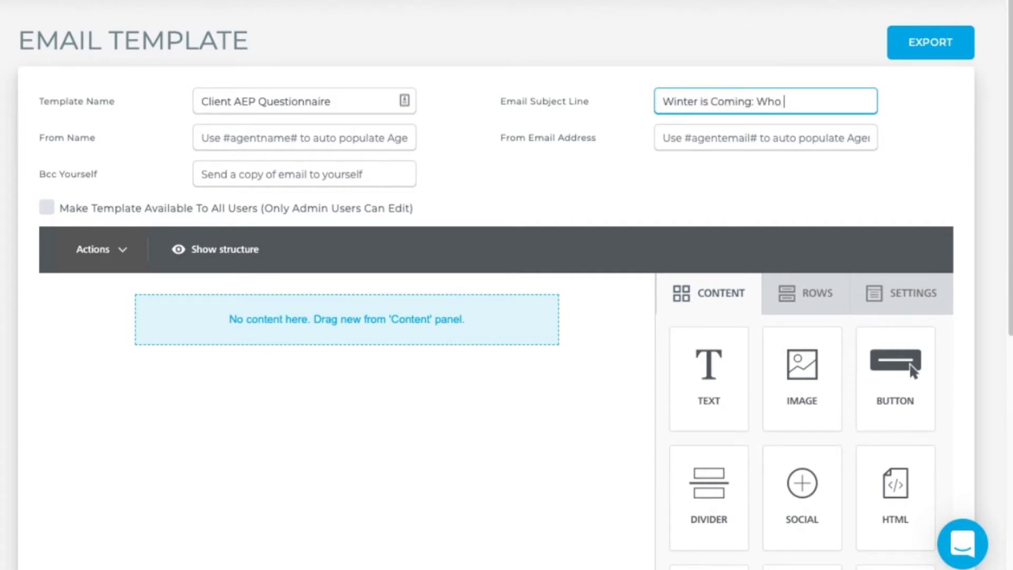
pyautogui.write('will seize o')
pyautogui.write('p')
pyautogui.press('BackSpace')
pyautogui.write('pen')
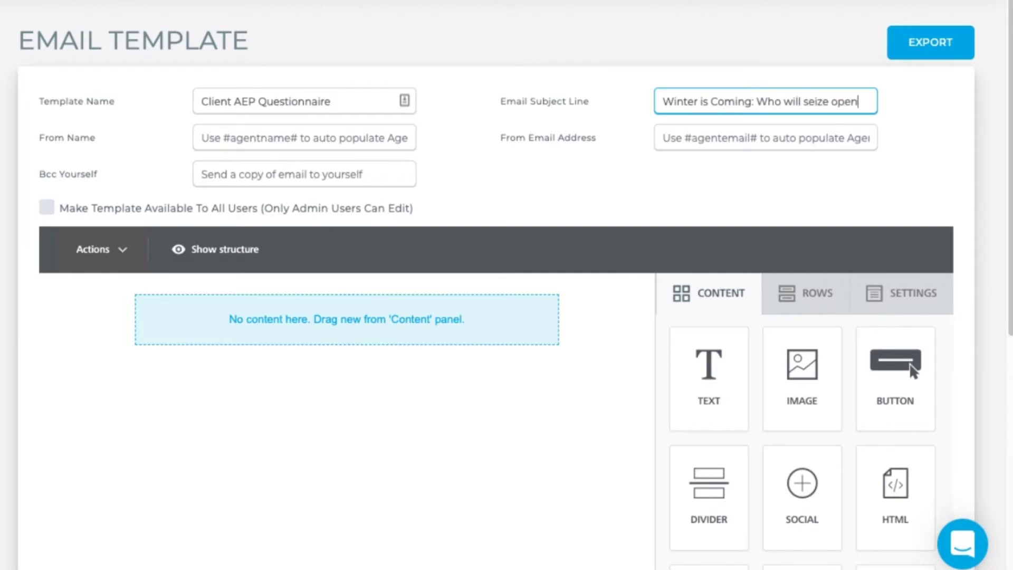
pyautogui.write(' enrollment?')
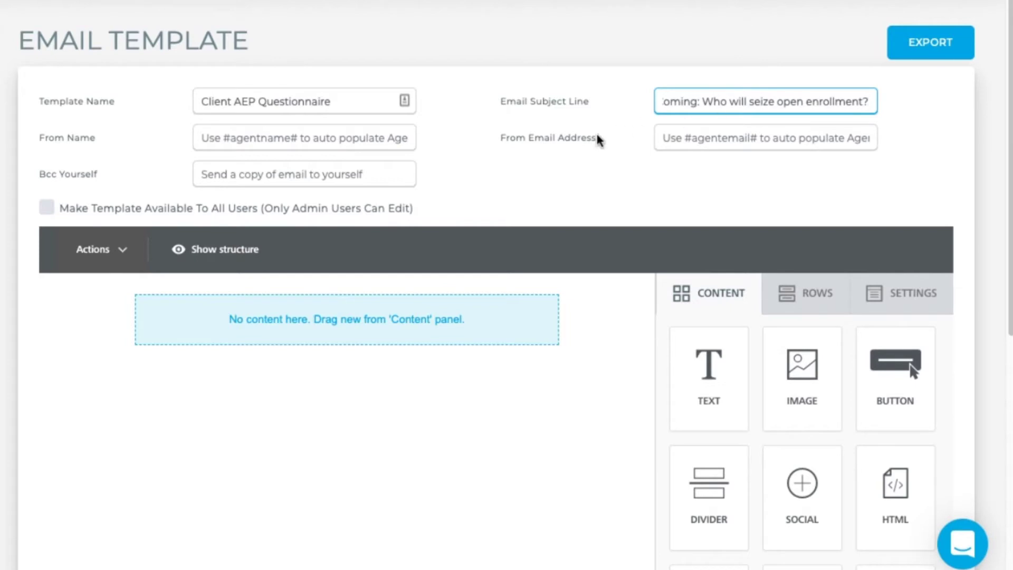
pyautogui.click(358, 139)
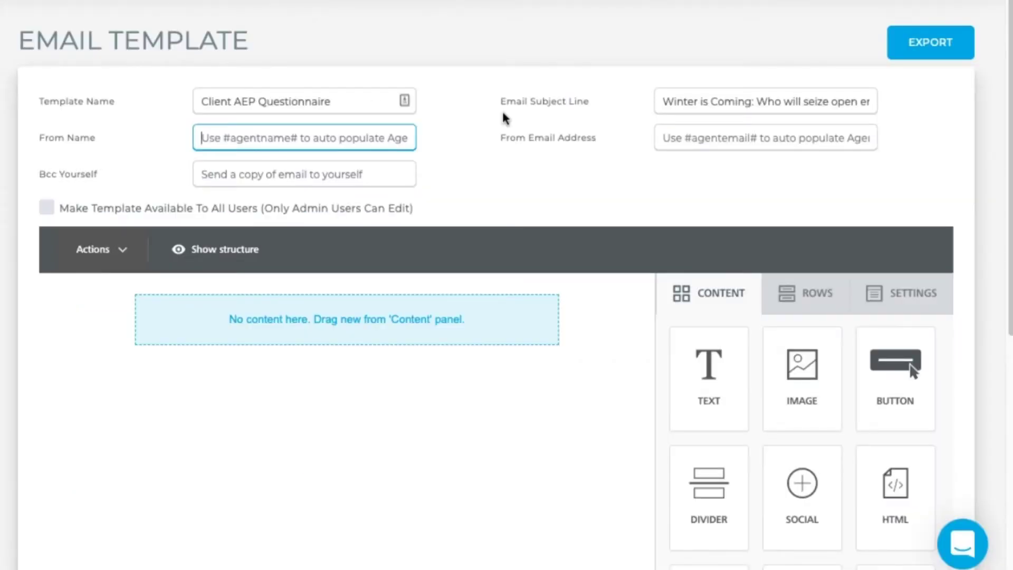
# Fill From Name with #agentname# and From Email Address with #agentemail#
pyautogui.write('#agentname#')
pyautogui.press('Tab')
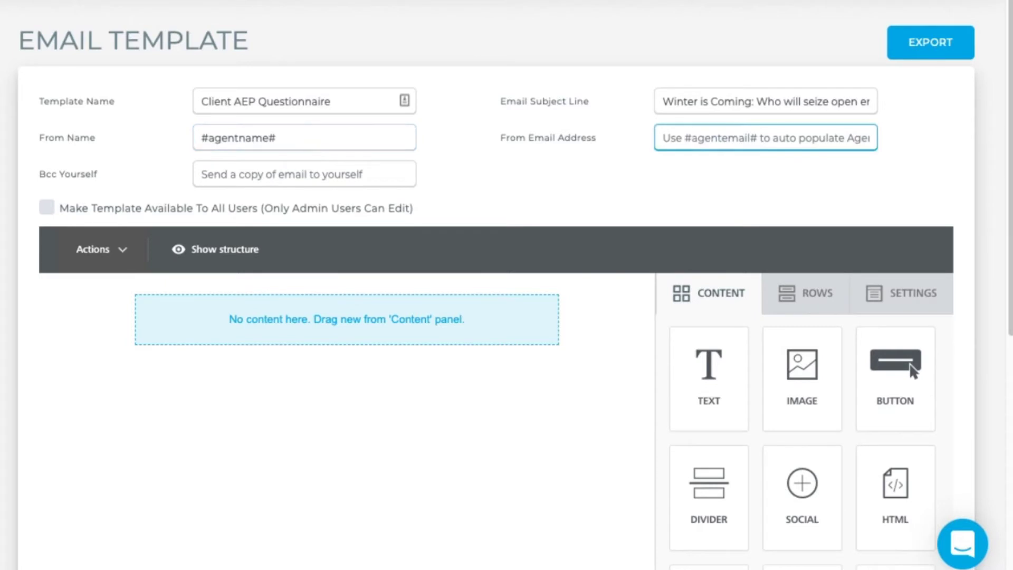
pyautogui.write('#agentem')
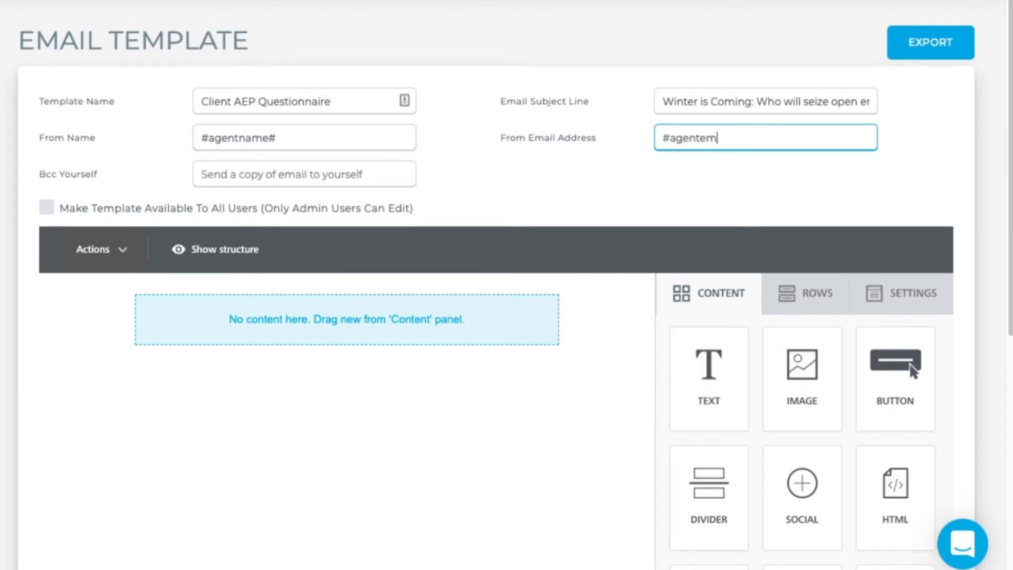
pyautogui.write('ail#')
pyautogui.click(272, 172)
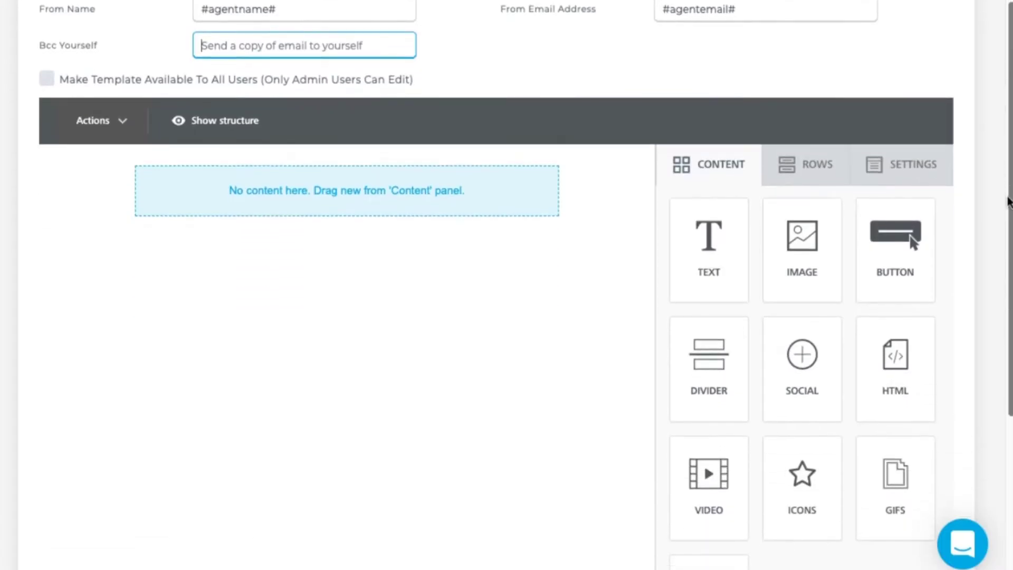
pyautogui.scroll(-3, 1004, 264)
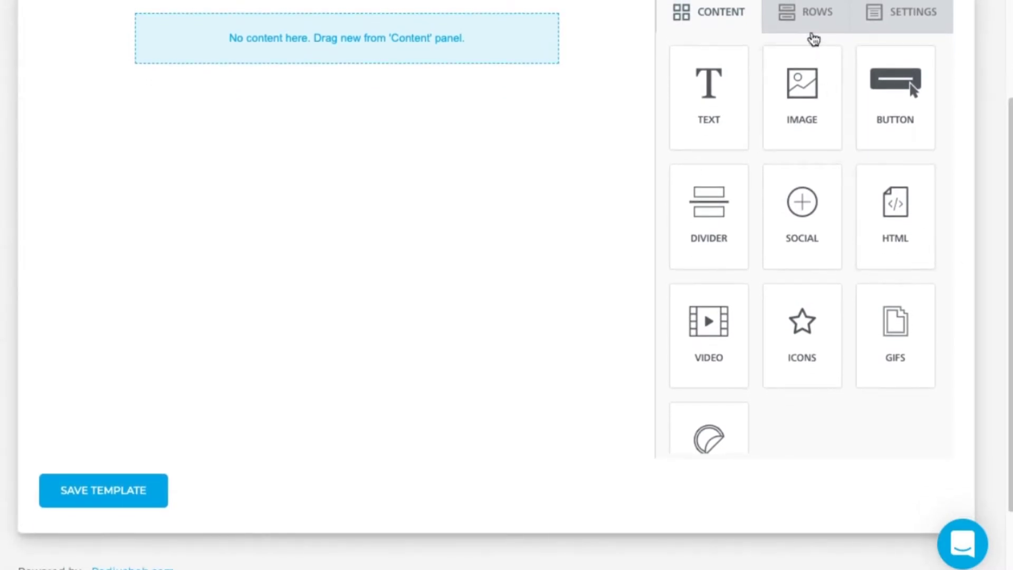
# Add a second single-column row and a 1/3–2/3 two-column row to the email body
pyautogui.click(817, 30)
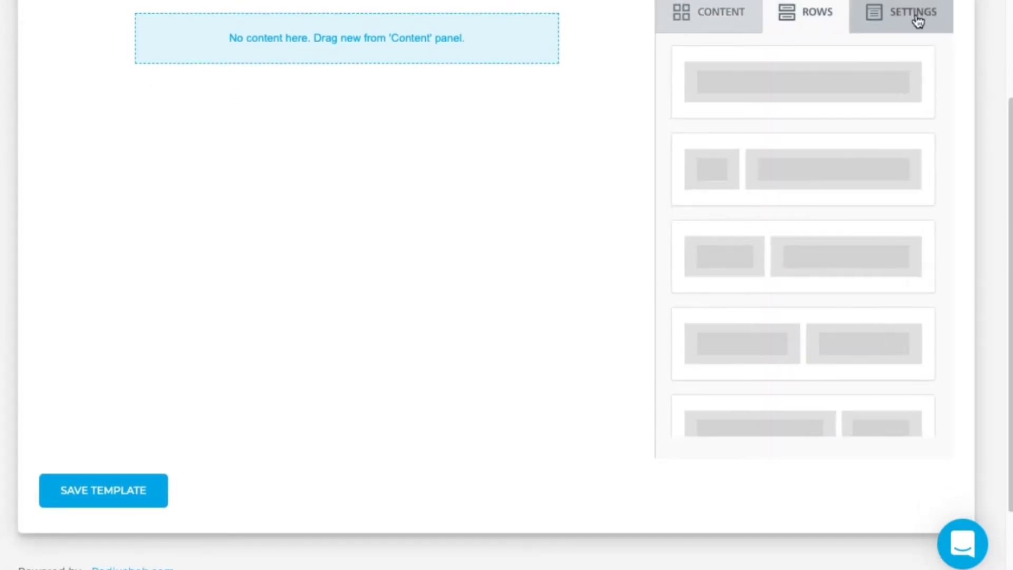
pyautogui.click(918, 21)
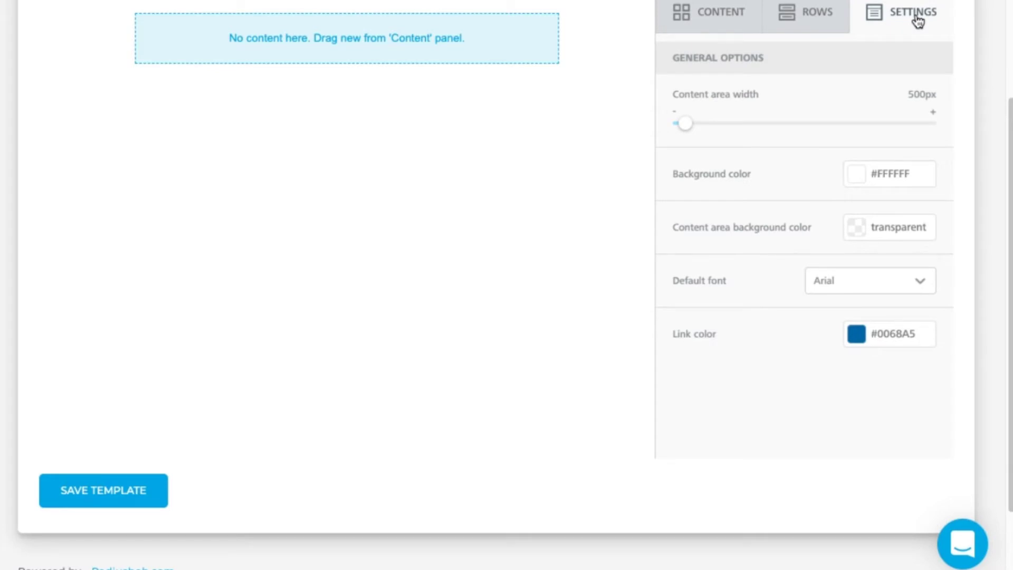
pyautogui.click(803, 20)
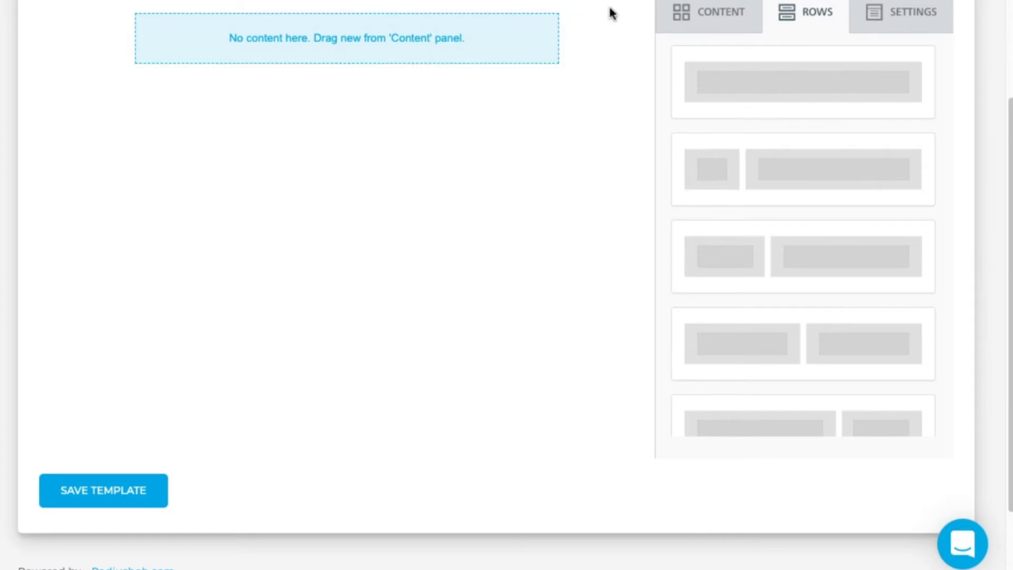
pyautogui.moveTo(782, 79); pyautogui.dragTo(548, 42)
pyautogui.click(548, 42)
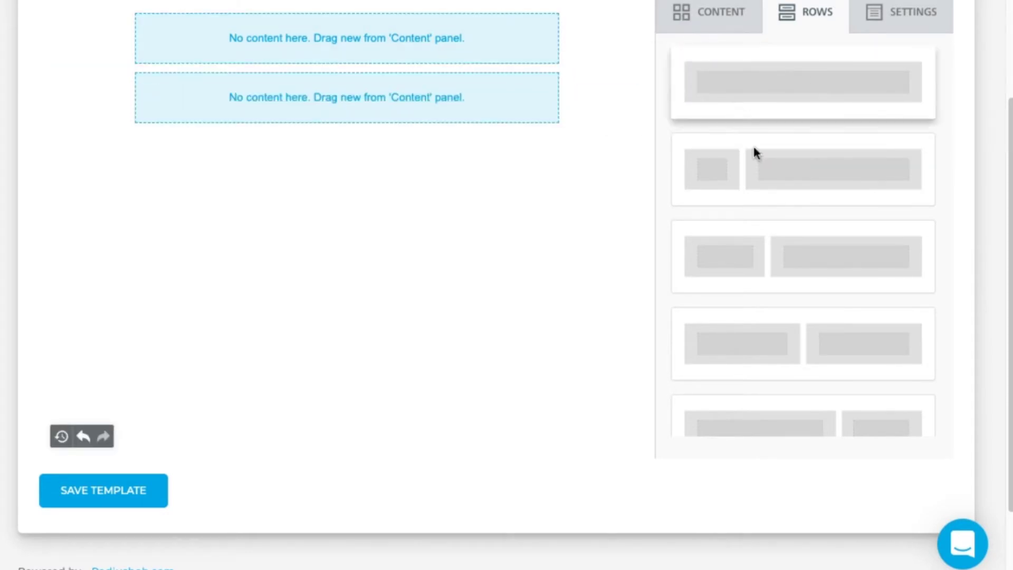
pyautogui.moveTo(770, 171); pyautogui.dragTo(454, 113)
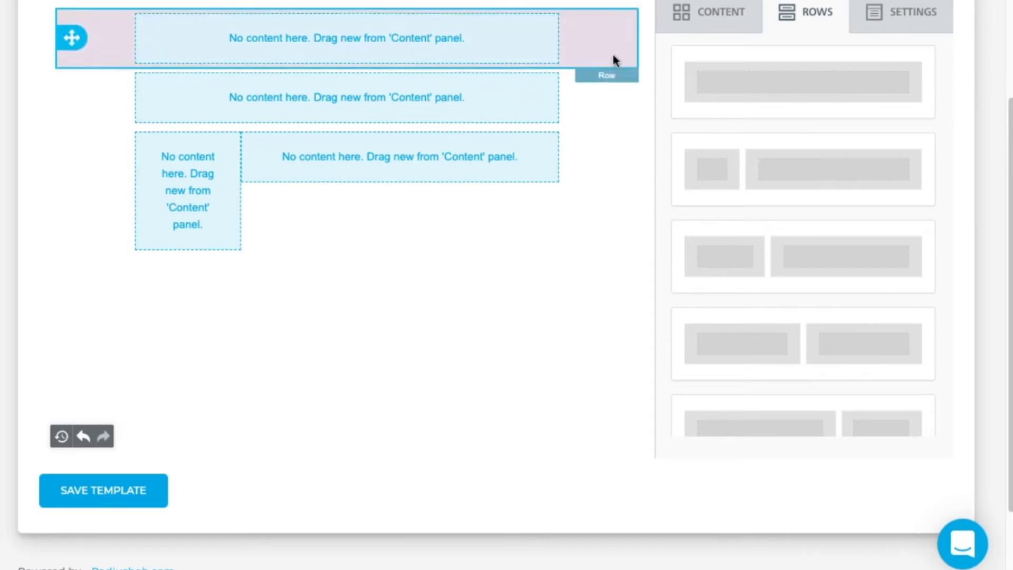
# Add a text block to the first row and select its placeholder text
pyautogui.click(724, 25)
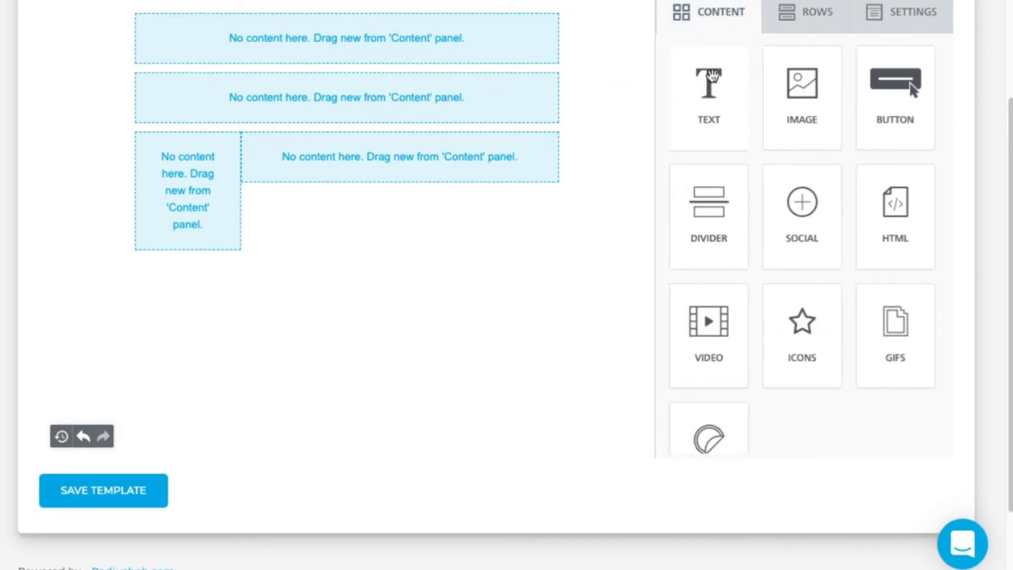
pyautogui.moveTo(712, 97); pyautogui.dragTo(511, 42)
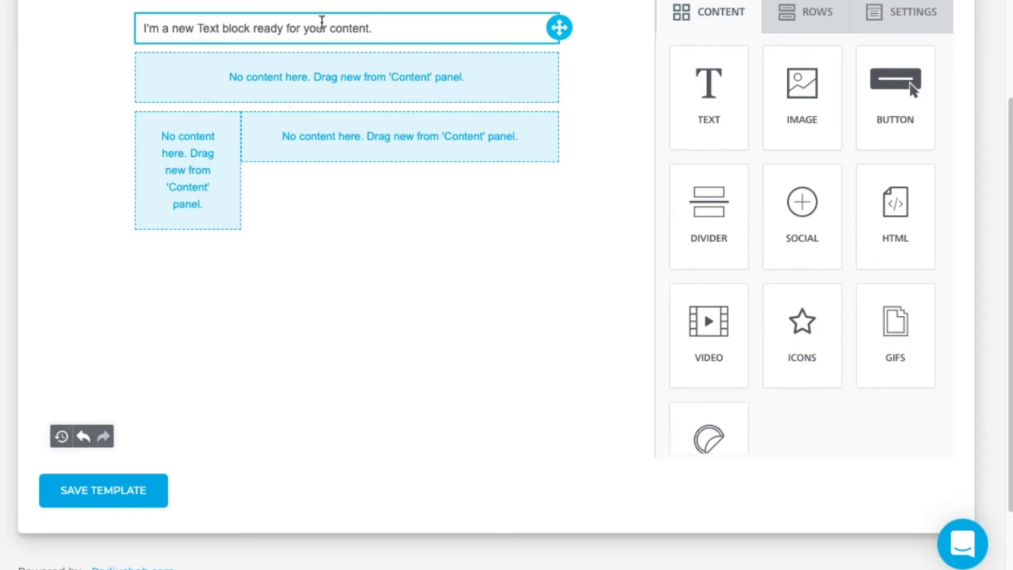
pyautogui.click(365, 28)
pyautogui.moveTo(399, 26); pyautogui.dragTo(244, 10)
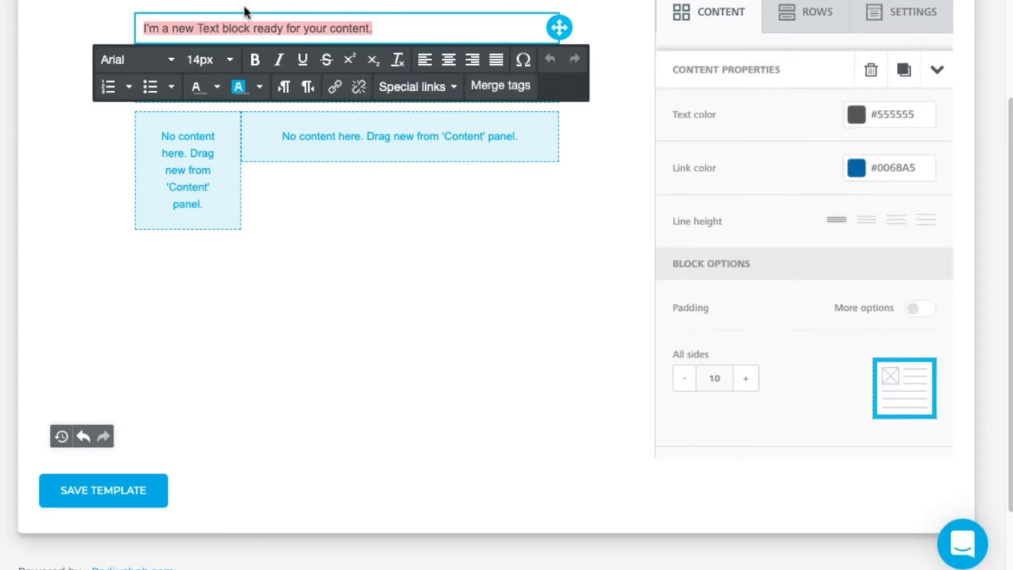
# Write the greeting 'Hello #FIRSTNAME#,' using the Lead First Name merge tag
pyautogui.write('Hello')
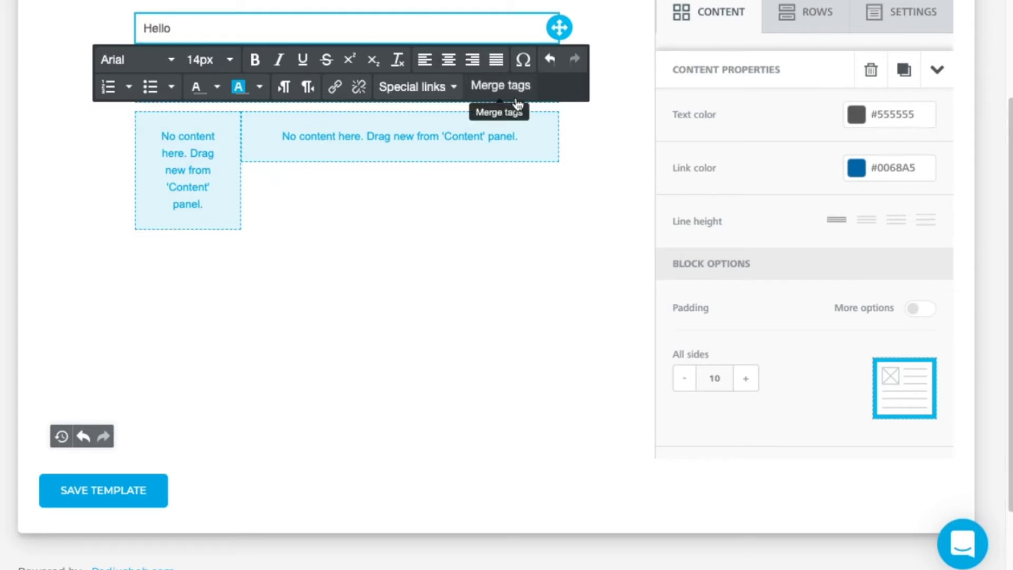
pyautogui.click(516, 102)
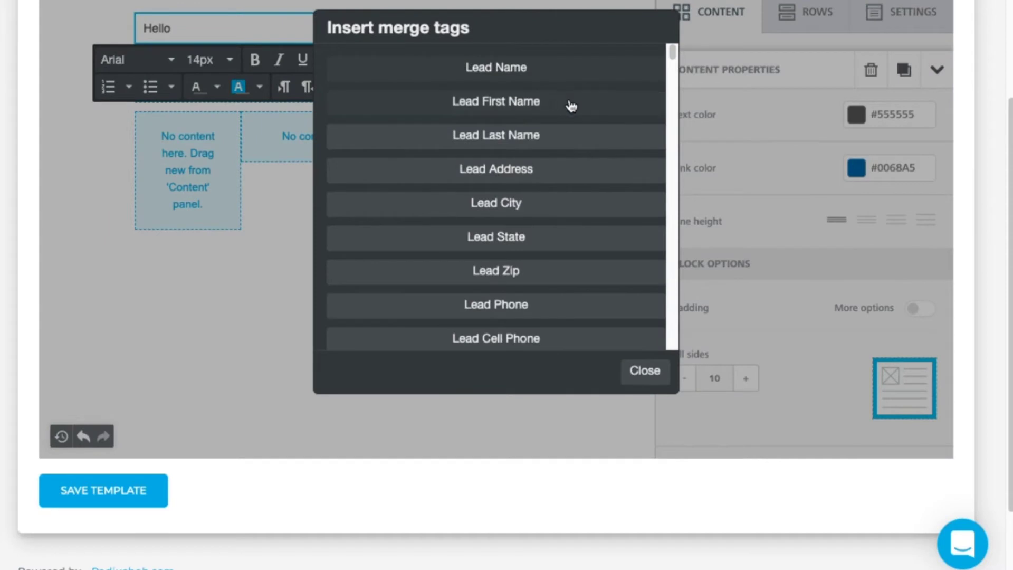
pyautogui.click(570, 107)
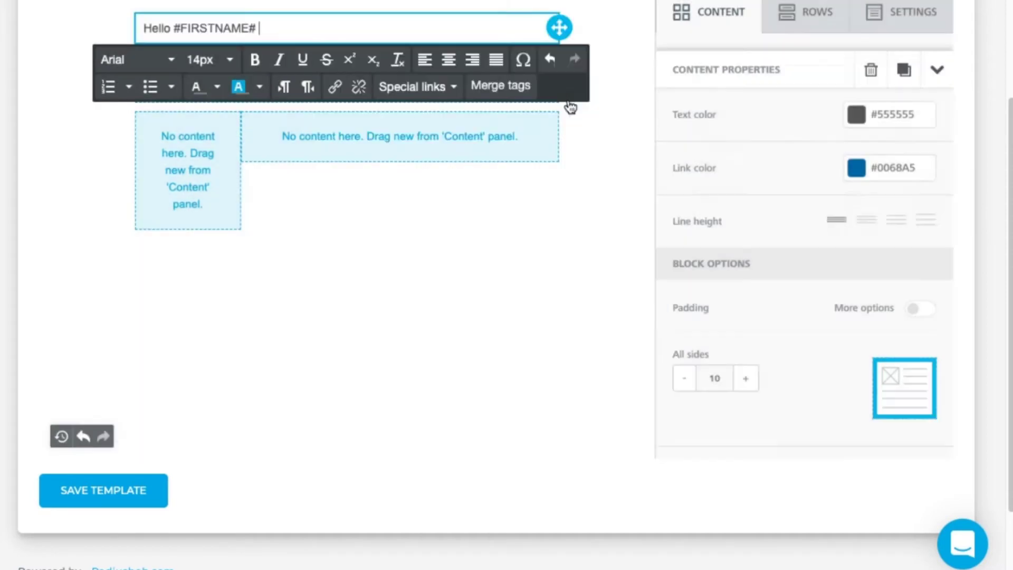
pyautogui.write(',')
pyautogui.press('Return')
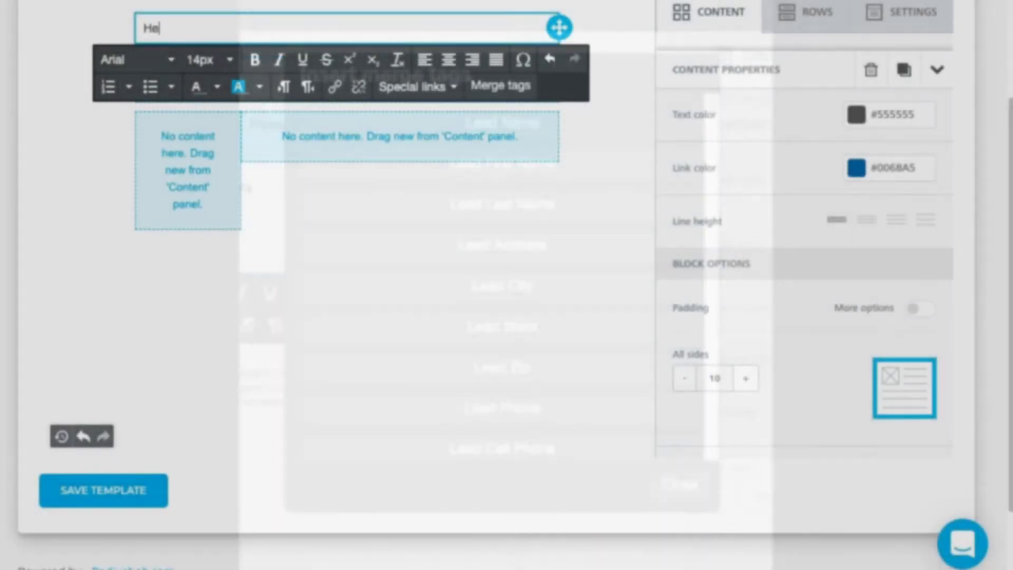
pyautogui.write('llo')
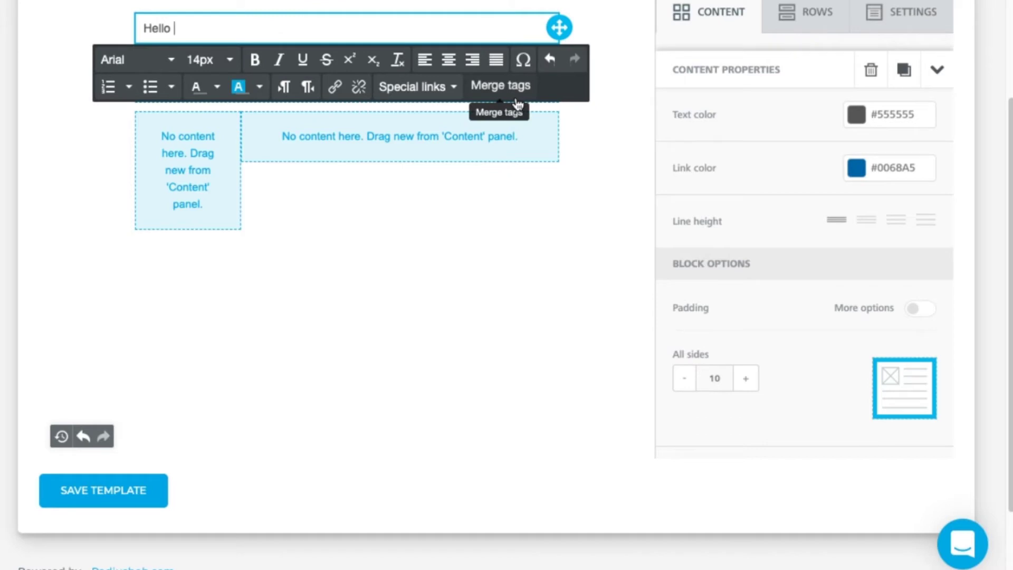
pyautogui.click(515, 100)
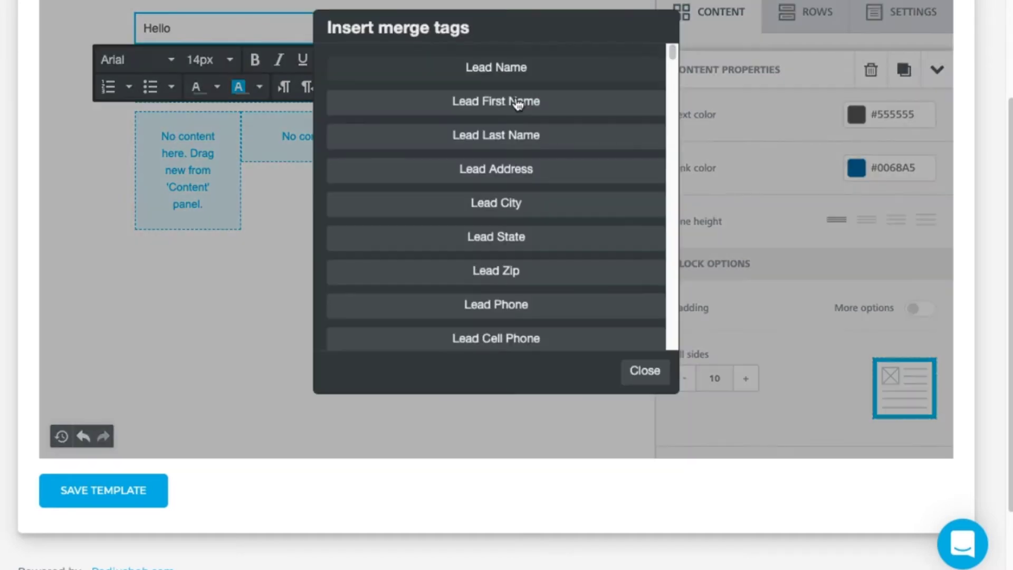
pyautogui.click(570, 104)
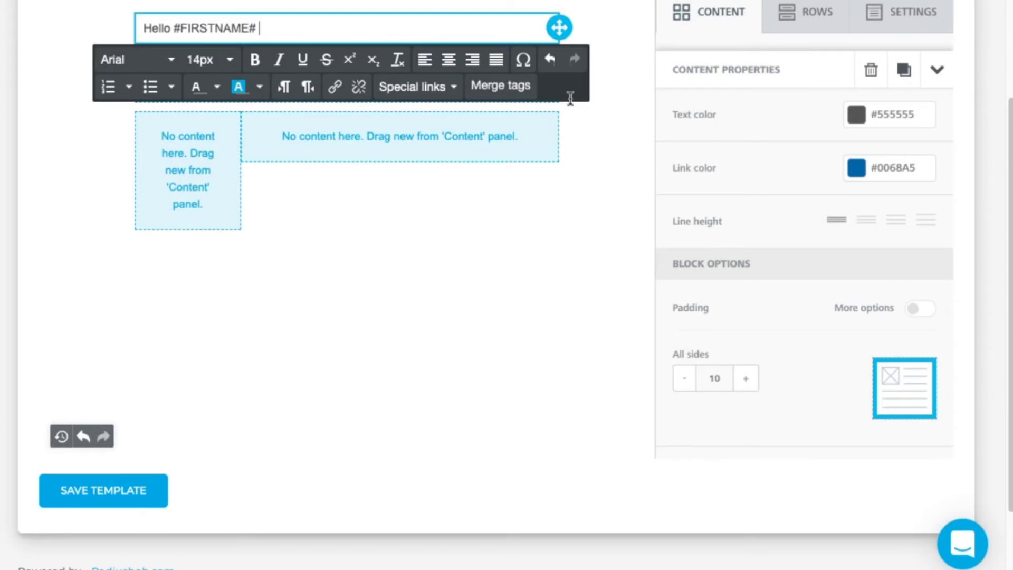
pyautogui.write(',')
pyautogui.press('Return')
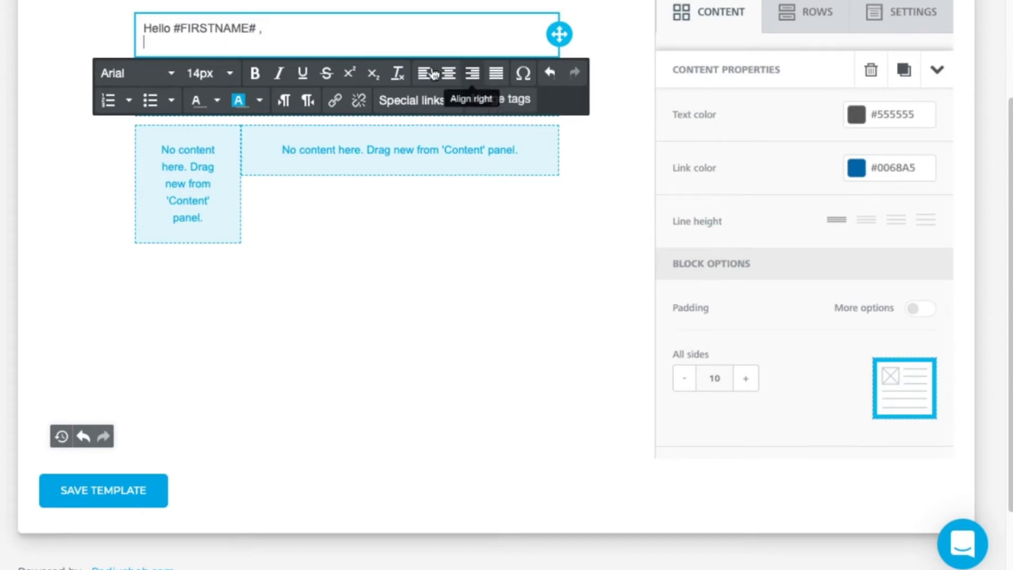
# Remove the stray space, add a blank line, and paste the open-enrollment paragraph
pyautogui.click(258, 28)
pyautogui.press('BackSpace')
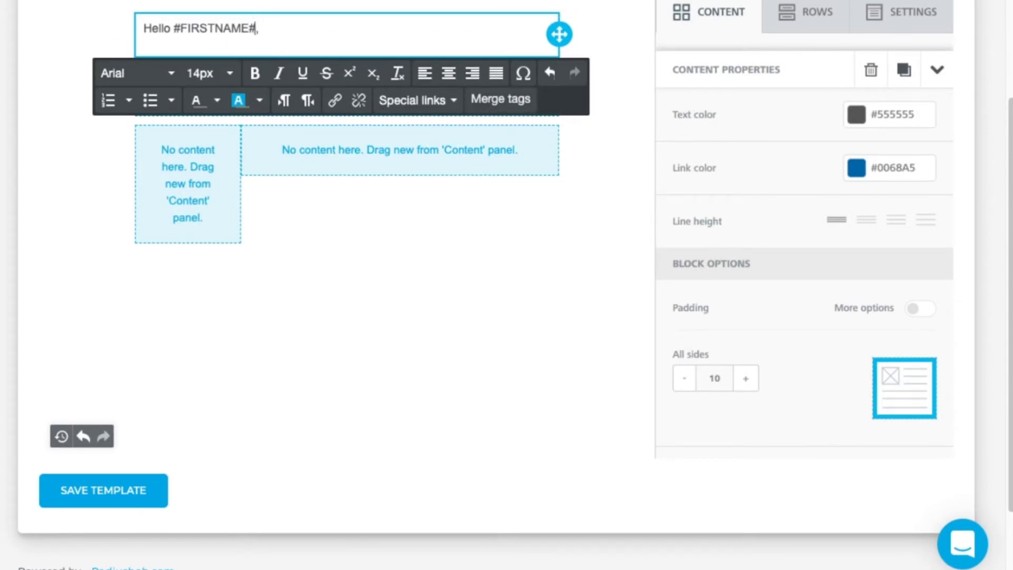
pyautogui.click(144, 42)
pyautogui.press('Return')
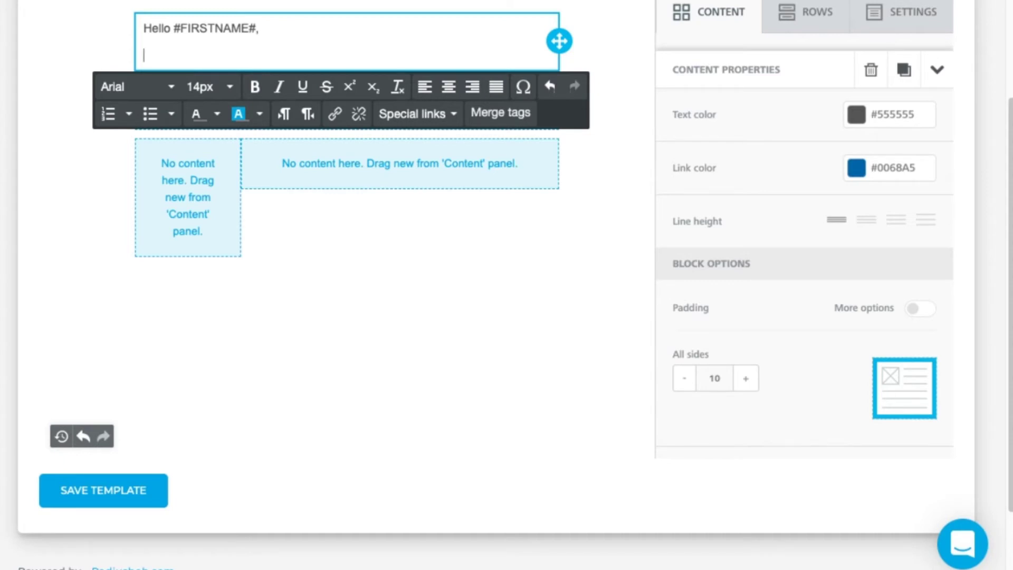
pyautogui.write("I hope you've been well. We're gearing up for open enrollment starting November 15th and wanted to see if anything has changed for you. This is the information we have on file. Please write or call back with any updates or savings goals you have so we can give you your 2021 options.")
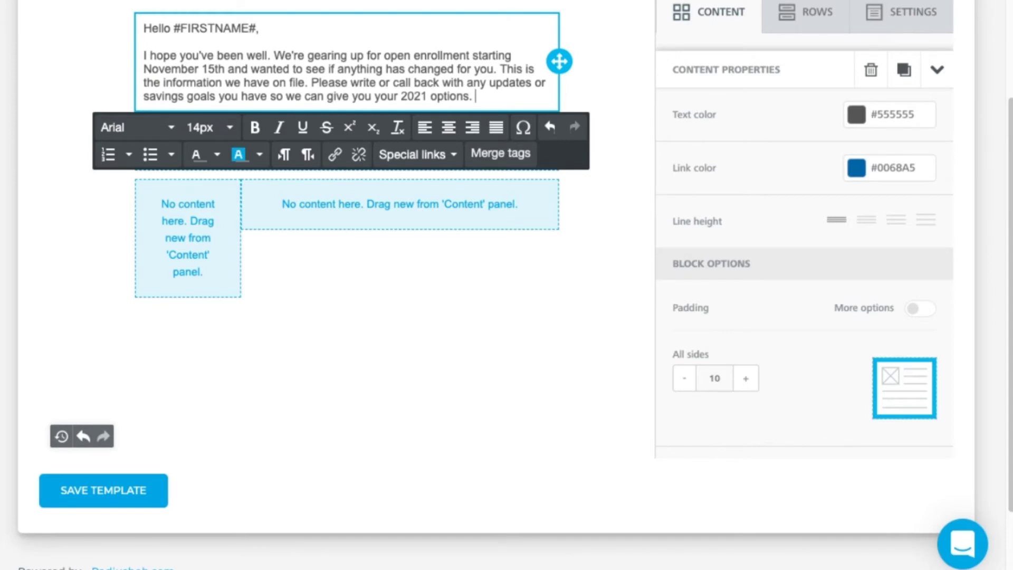
# Add the lead's name line and an address line with city, state and zip merge tags
pyautogui.press('Return')
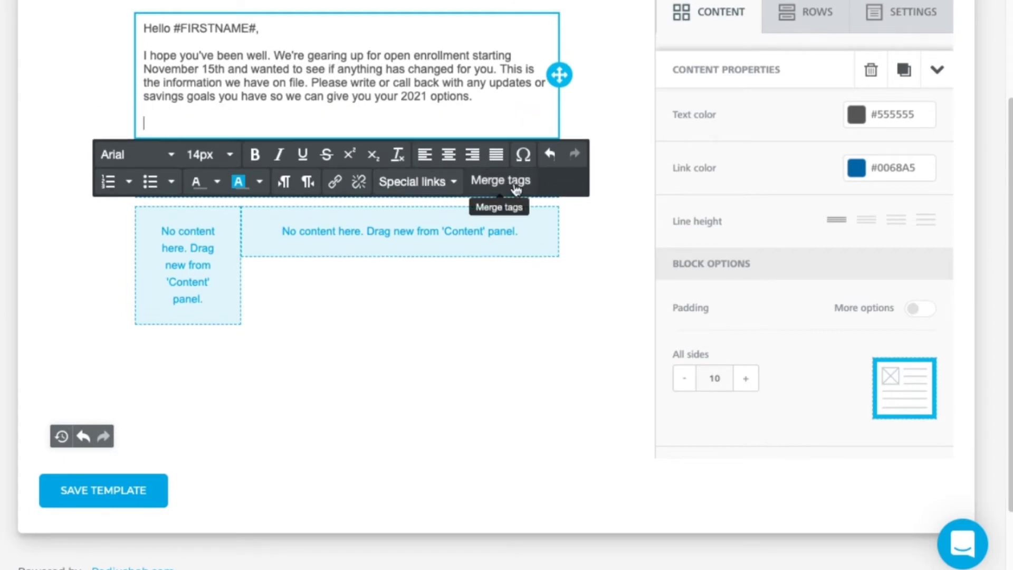
pyautogui.click(516, 189)
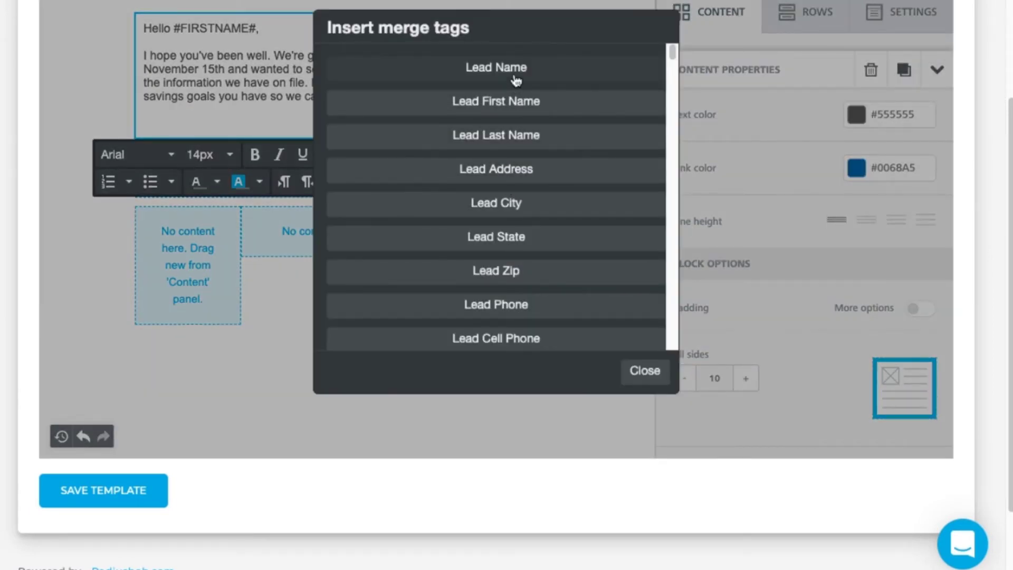
pyautogui.click(515, 80)
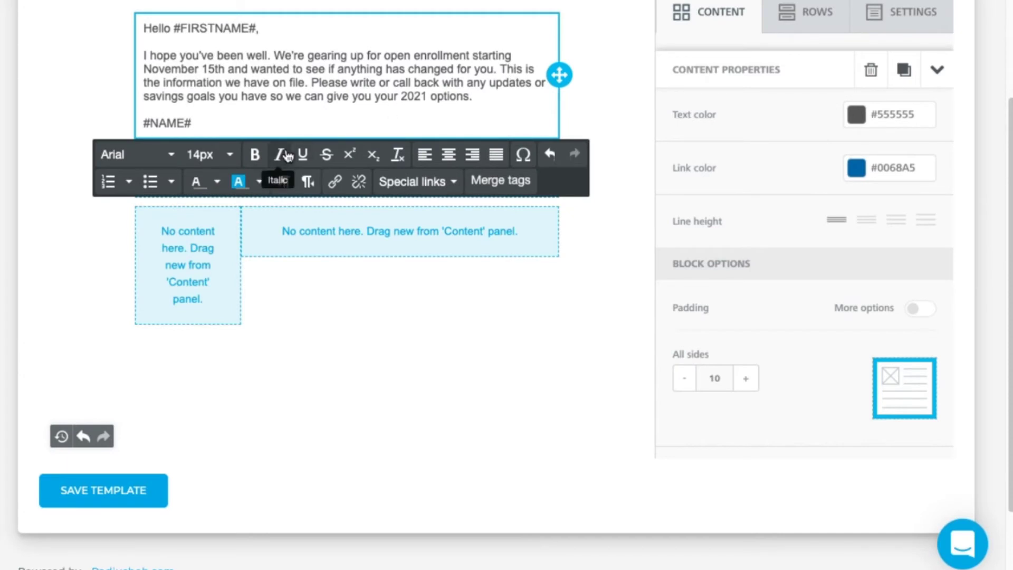
pyautogui.press('Return')
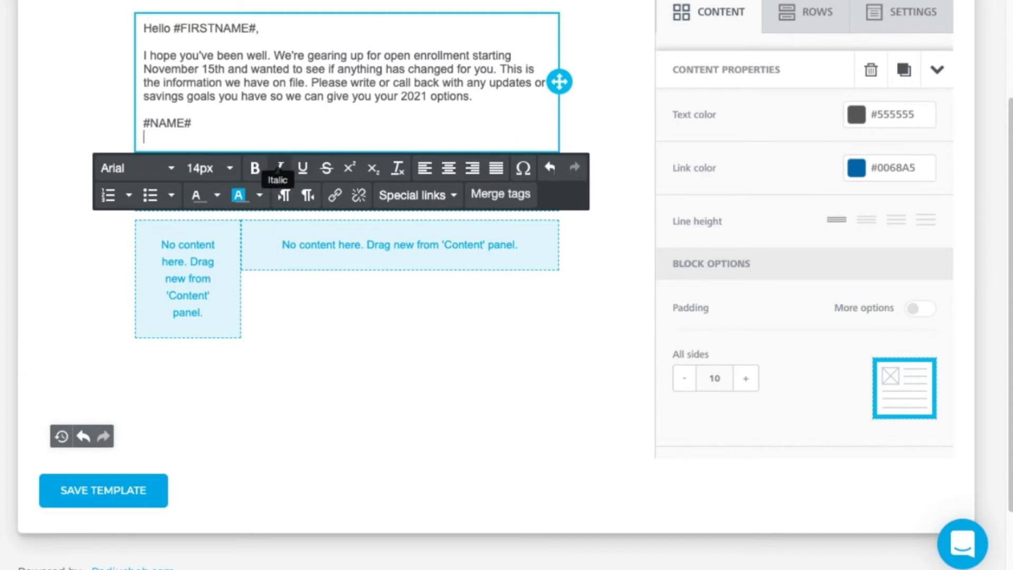
pyautogui.click(493, 194)
pyautogui.click(483, 179)
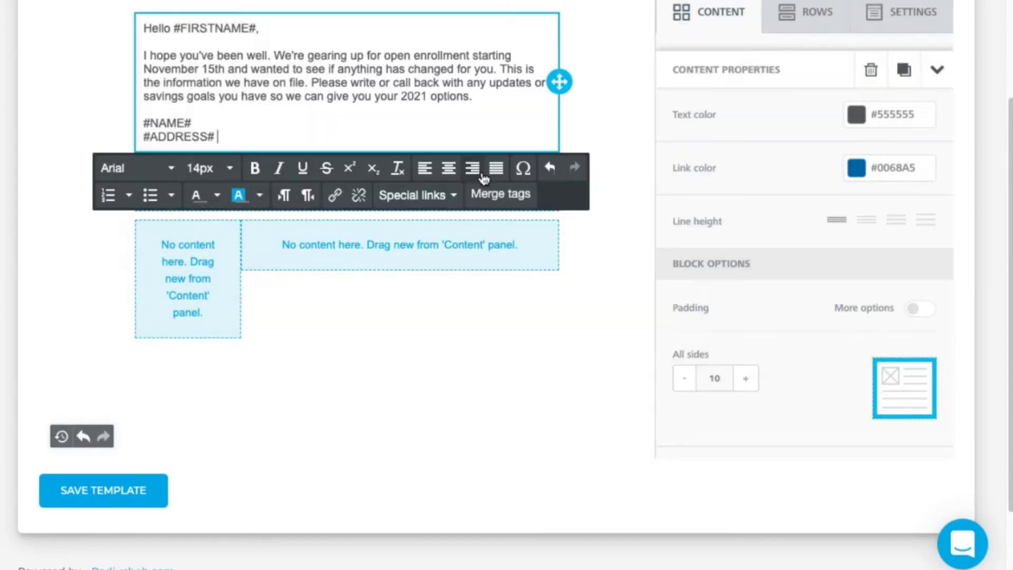
pyautogui.click(515, 195)
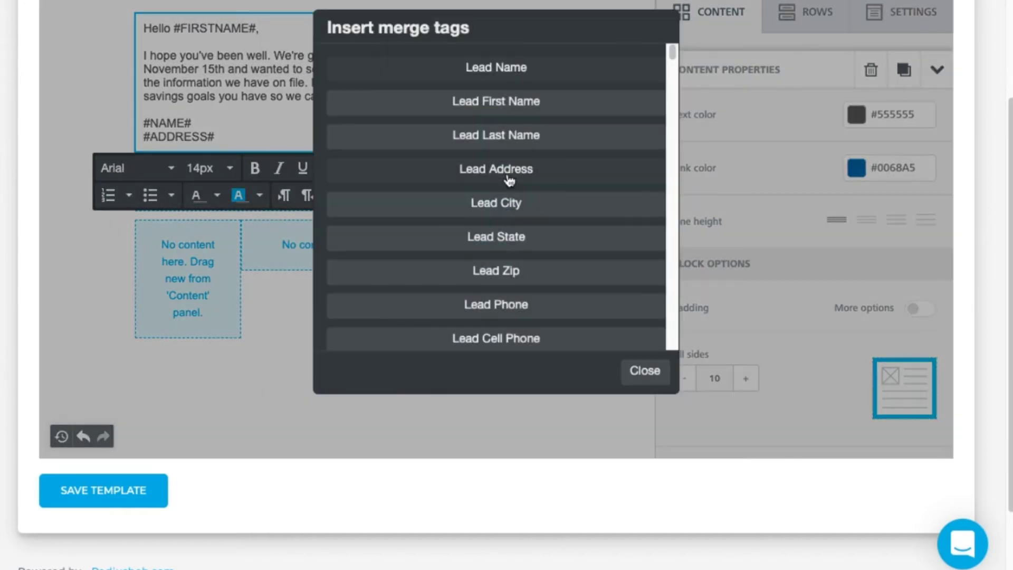
pyautogui.click(513, 211)
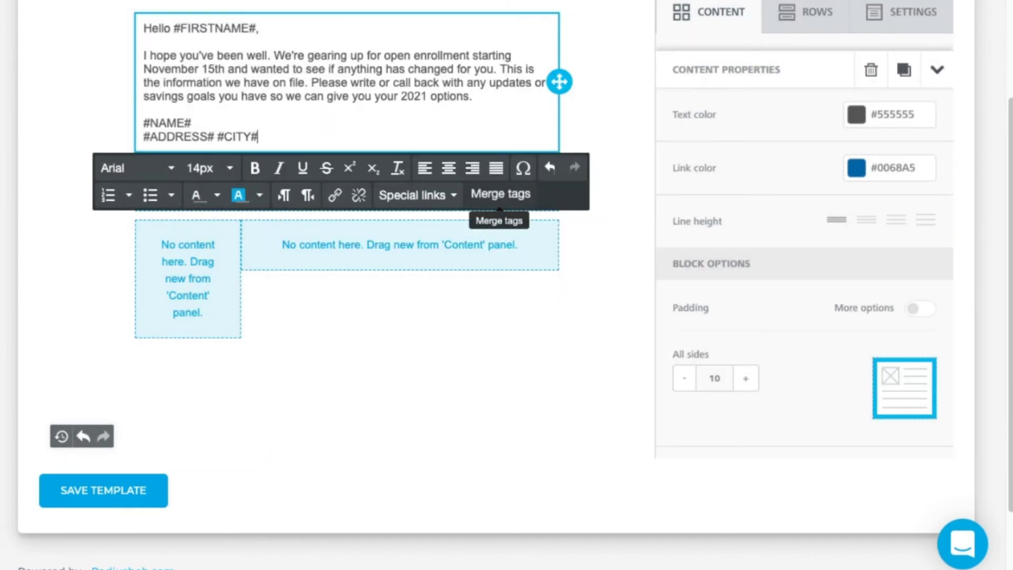
pyautogui.click(516, 198)
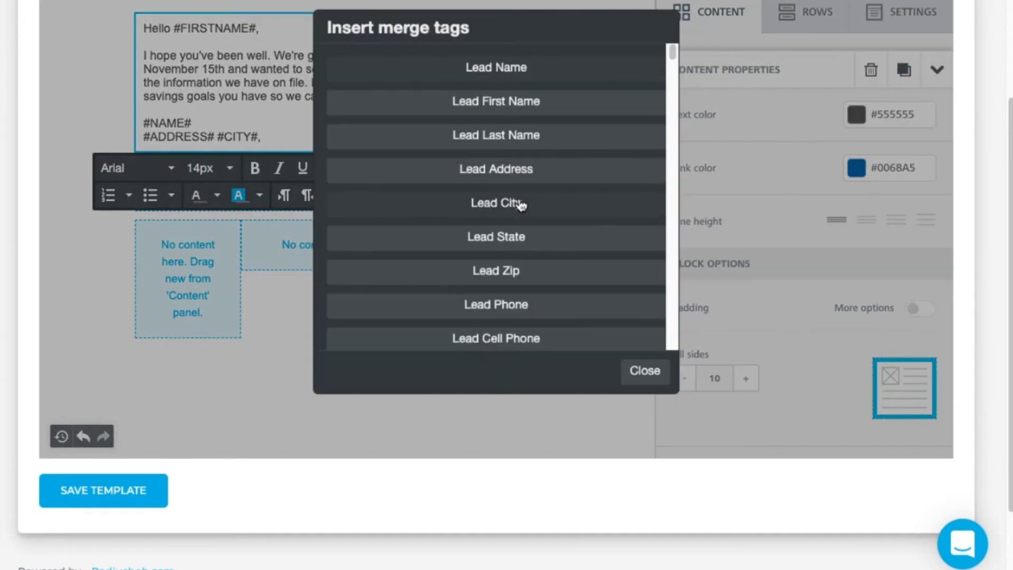
pyautogui.click(520, 238)
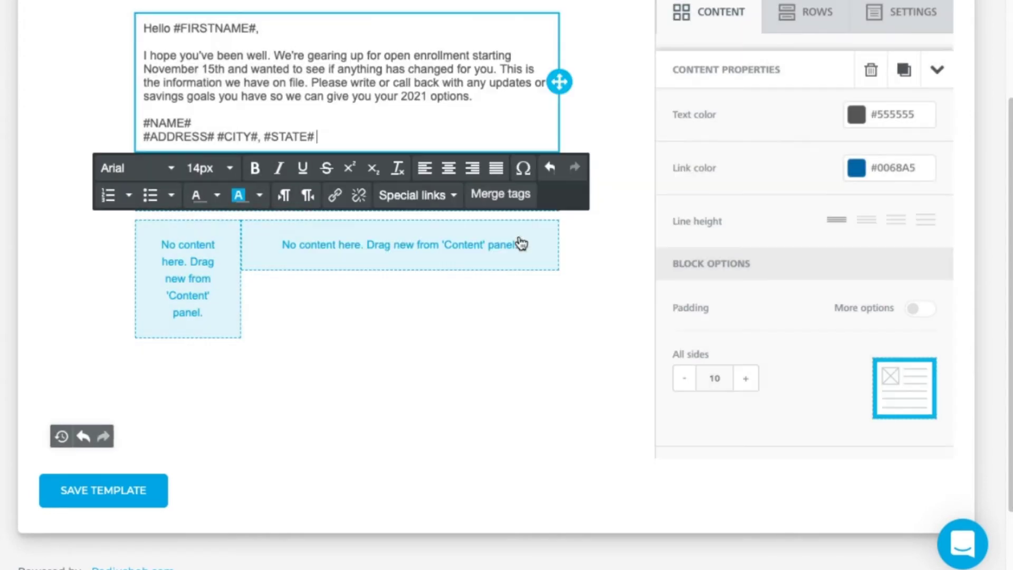
pyautogui.click(514, 200)
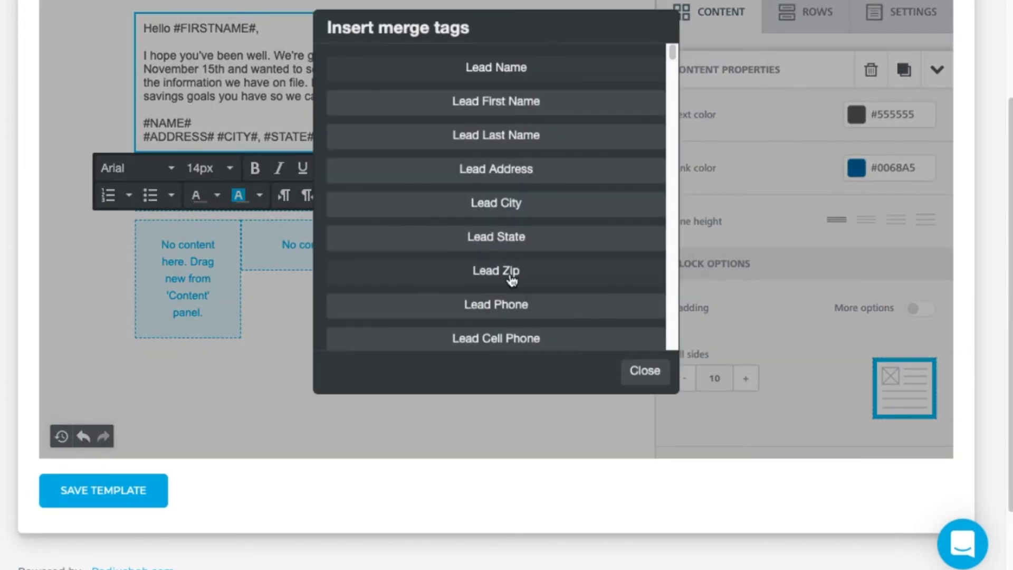
pyautogui.click(510, 272)
pyautogui.press('Return')
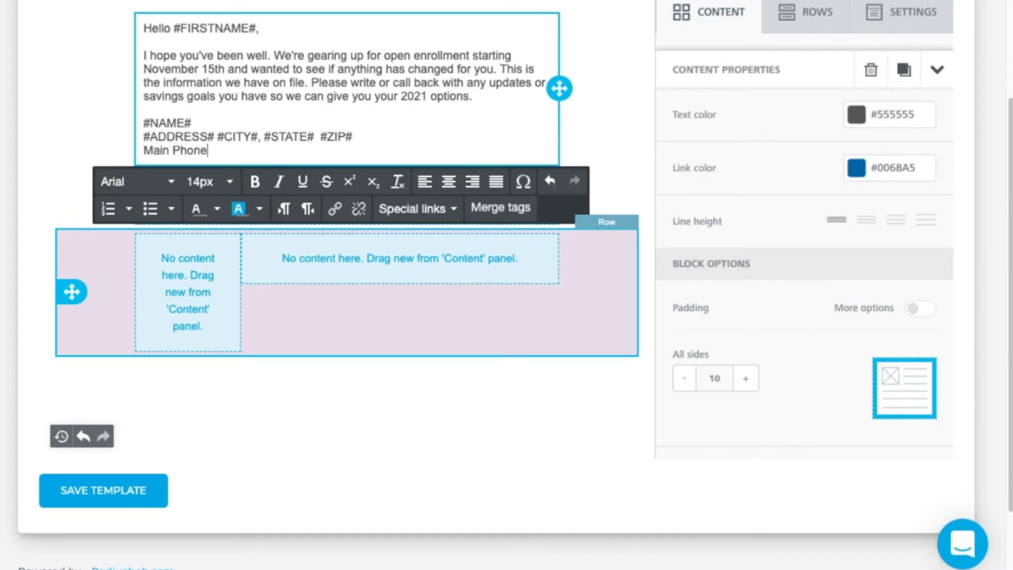
# Add the Main Phone and 'Cell Phone:' lines with their phone merge tags
pyautogui.click(513, 215)
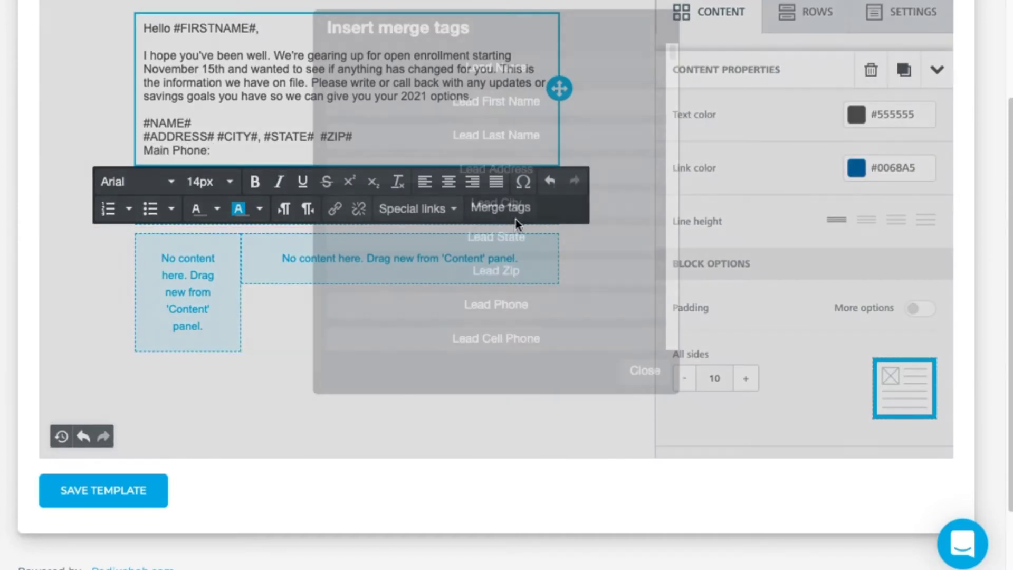
pyautogui.click(551, 307)
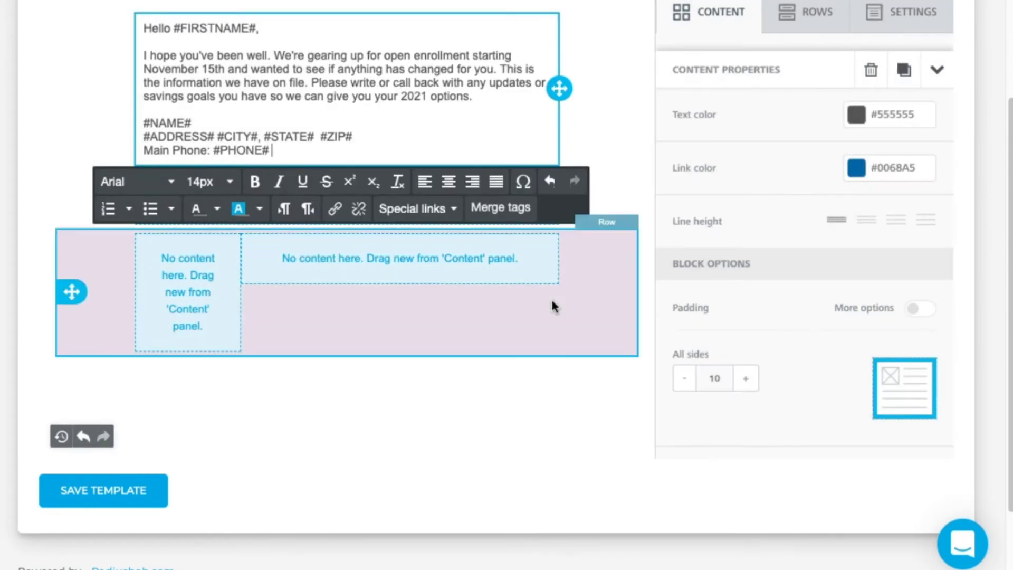
pyautogui.press('Return')
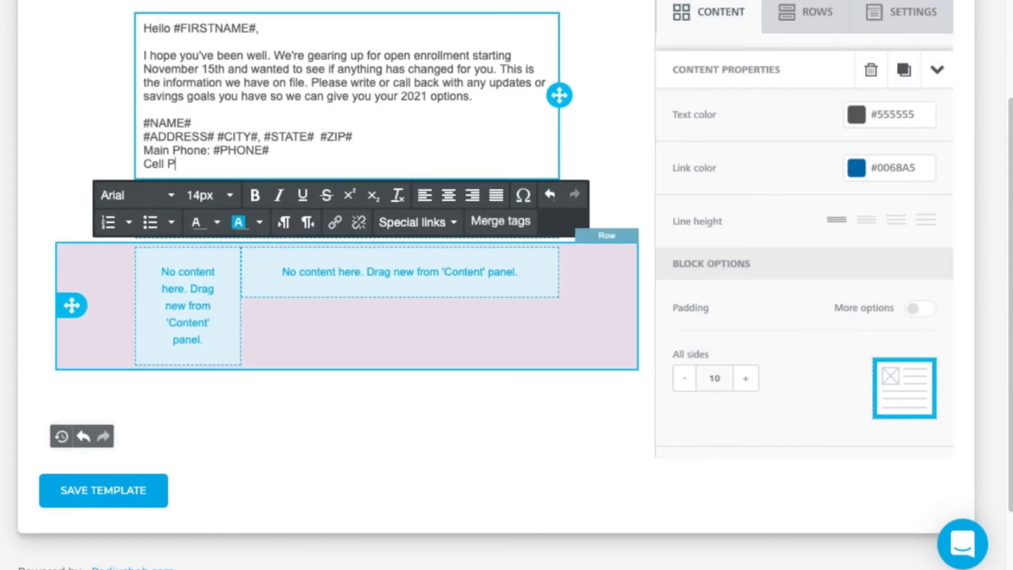
pyautogui.write('Cell Phone:')
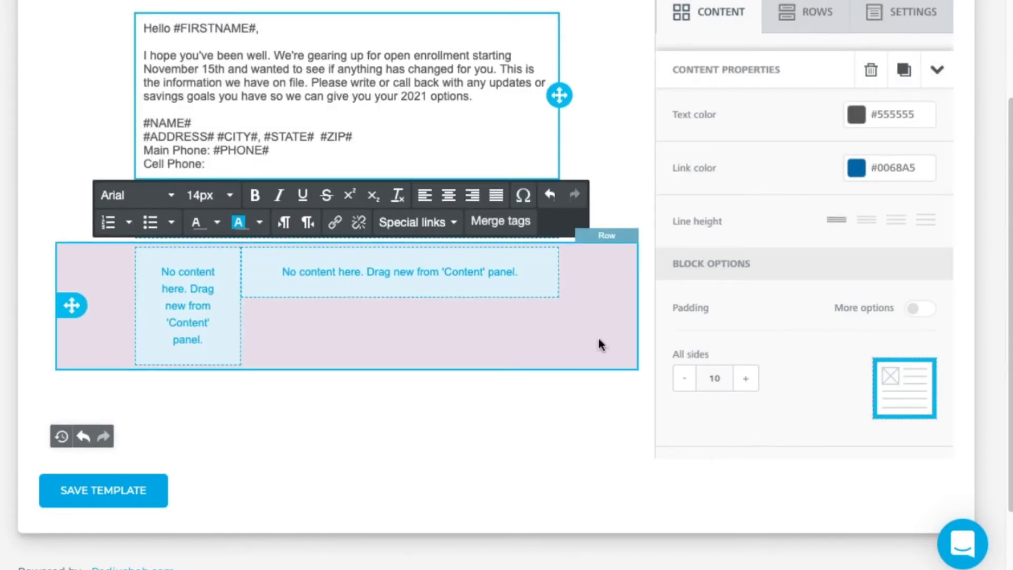
pyautogui.click(529, 224)
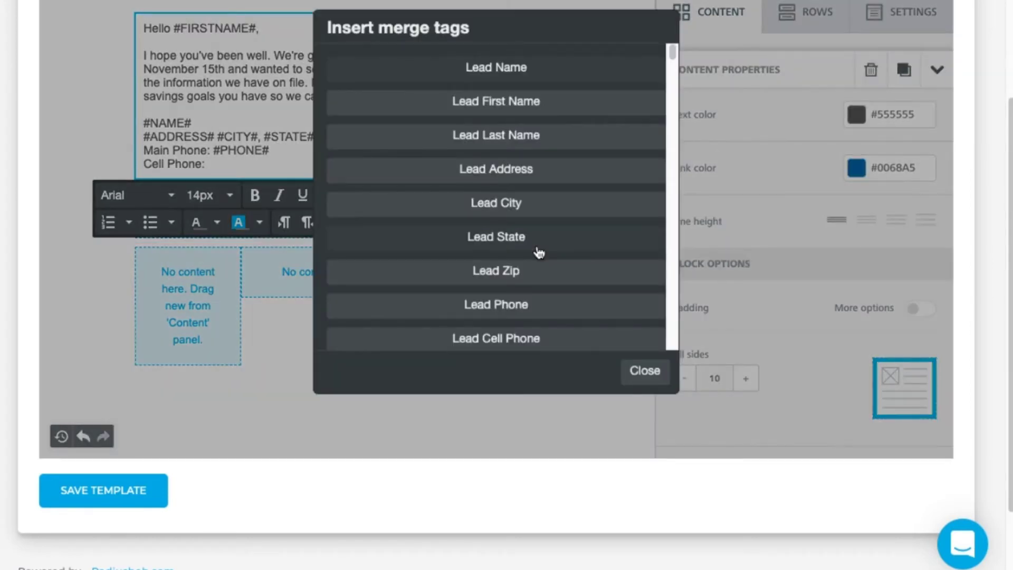
pyautogui.click(538, 337)
pyautogui.press('Return')
# Add the 'Email:' email-address line and the 'Employer:' #COMPANY# line
pyautogui.write('Email:')
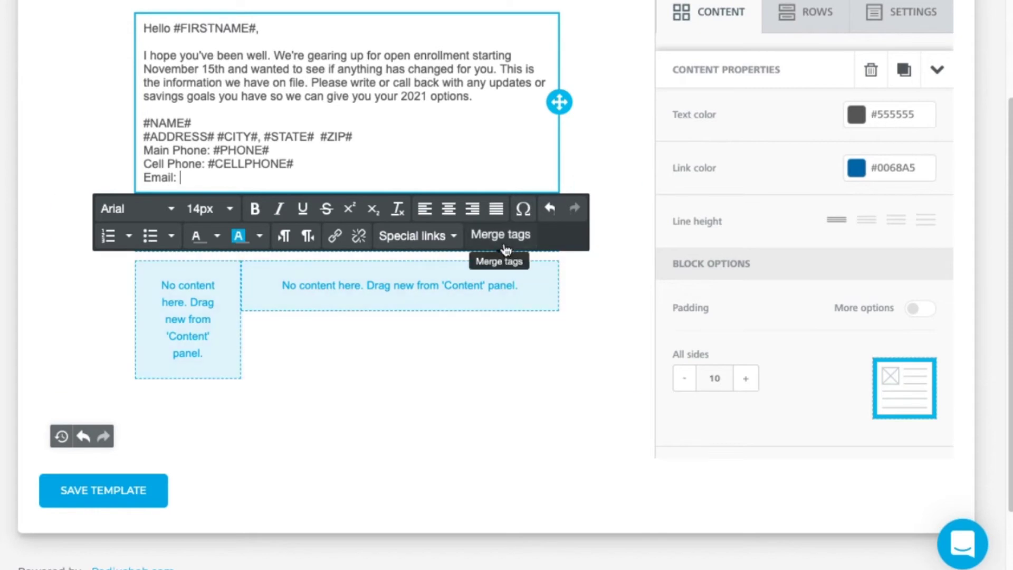
pyautogui.click(500, 234)
pyautogui.moveTo(672, 71); pyautogui.dragTo(672, 78)
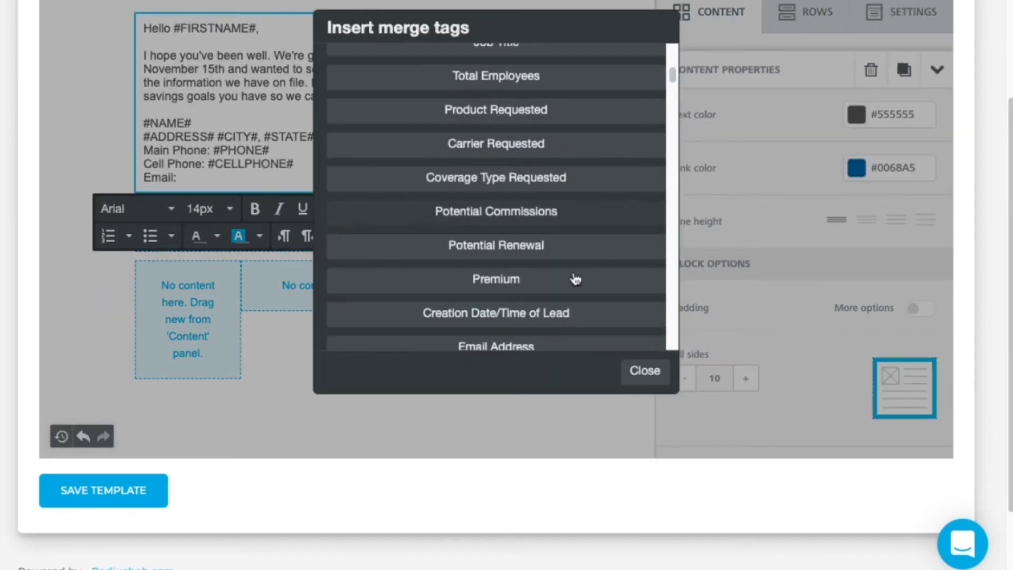
pyautogui.click(543, 346)
pyautogui.press('Return')
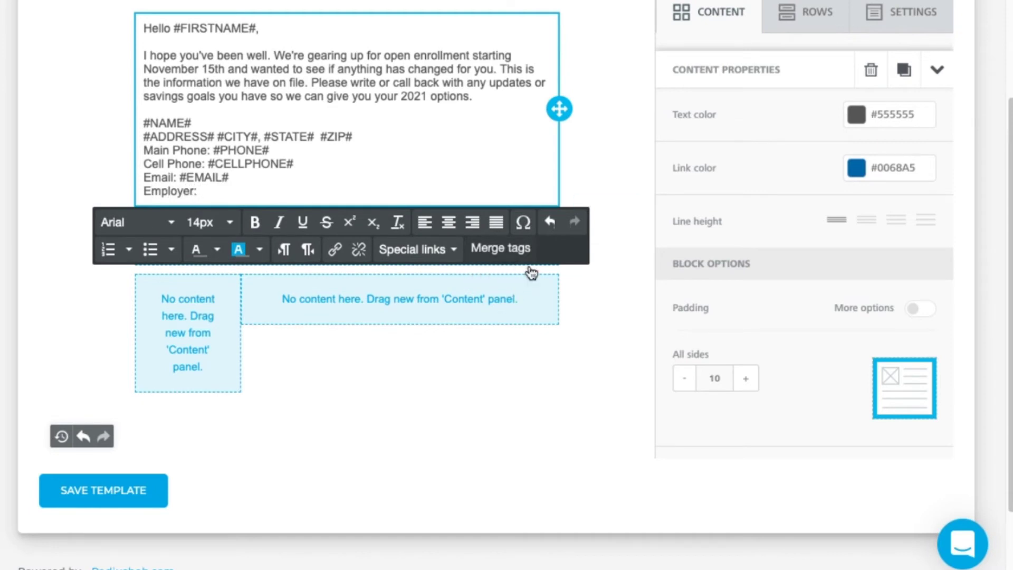
pyautogui.click(519, 252)
pyautogui.scroll(-5, 626, 129)
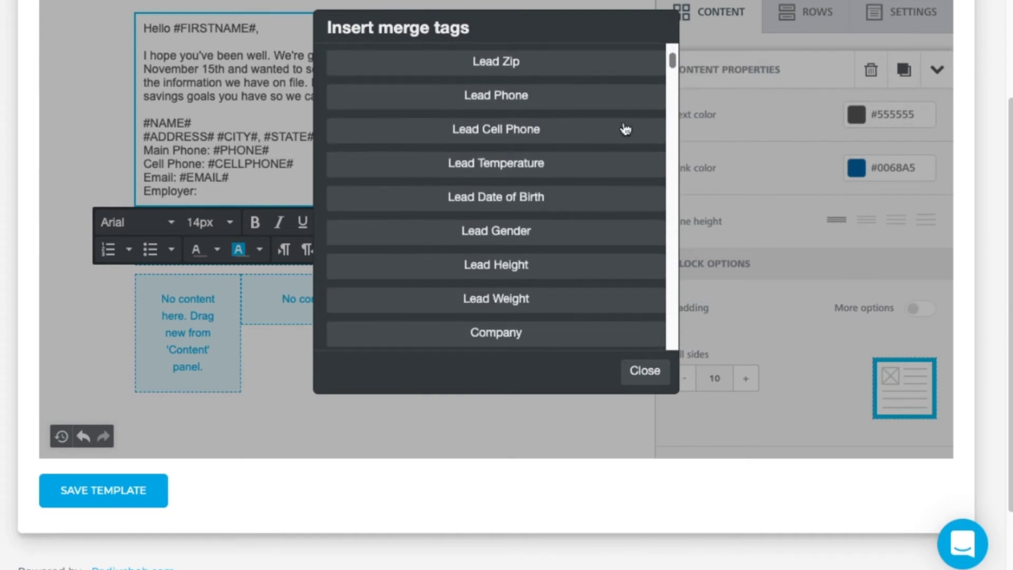
pyautogui.click(538, 343)
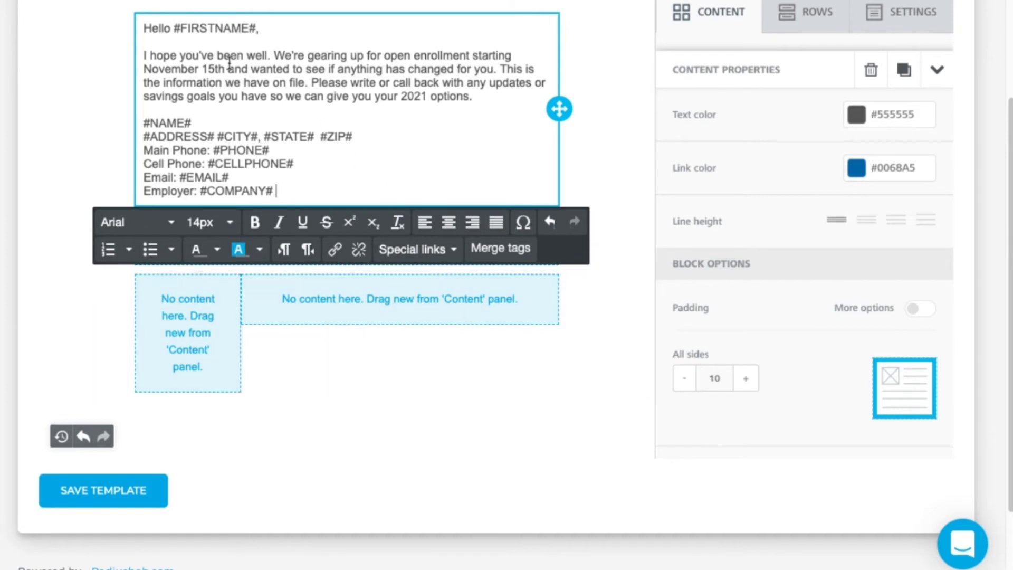
pyautogui.moveTo(142, 28); pyautogui.dragTo(319, 200)
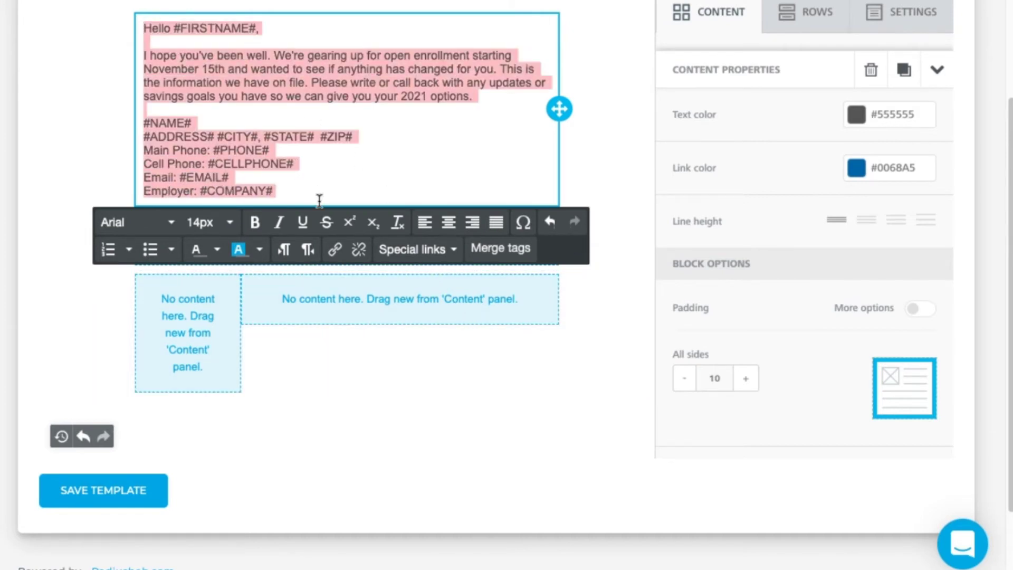
# Set the body text to Helvetica, adjust its size, and bold the #NAME#–#COMPANY# lines
pyautogui.click(146, 228)
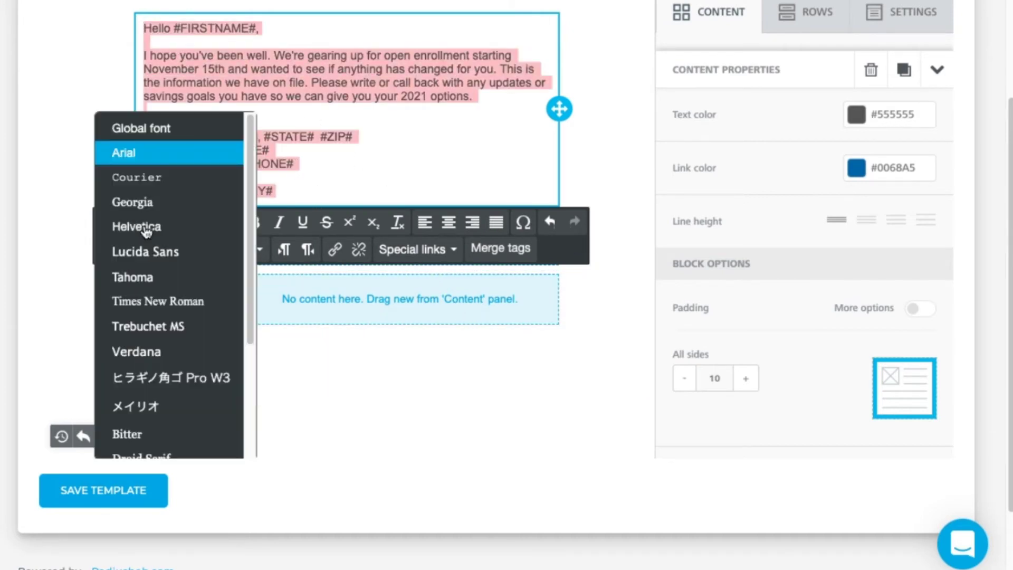
pyautogui.click(173, 230)
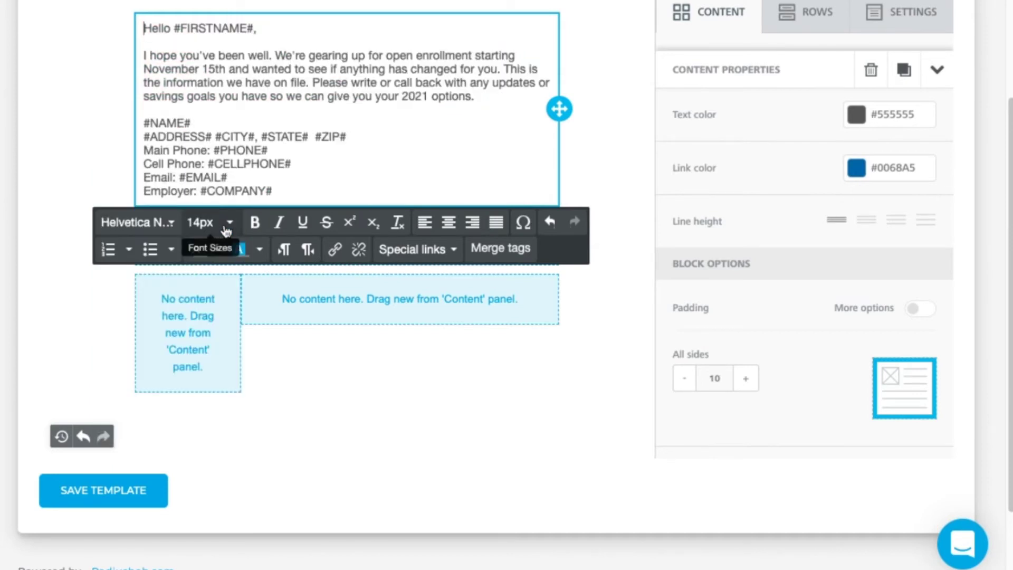
pyautogui.click(236, 248)
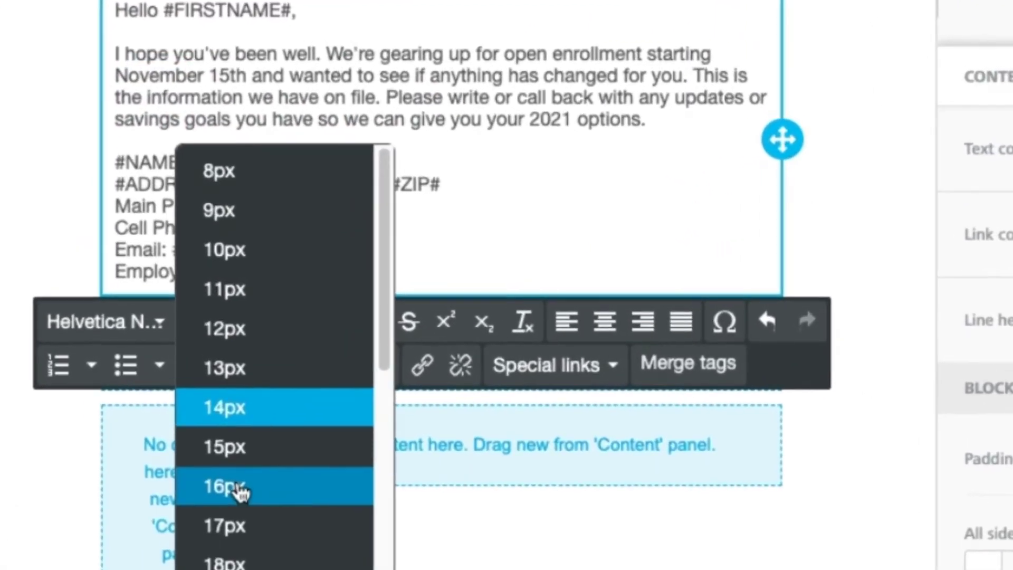
pyautogui.click(222, 380)
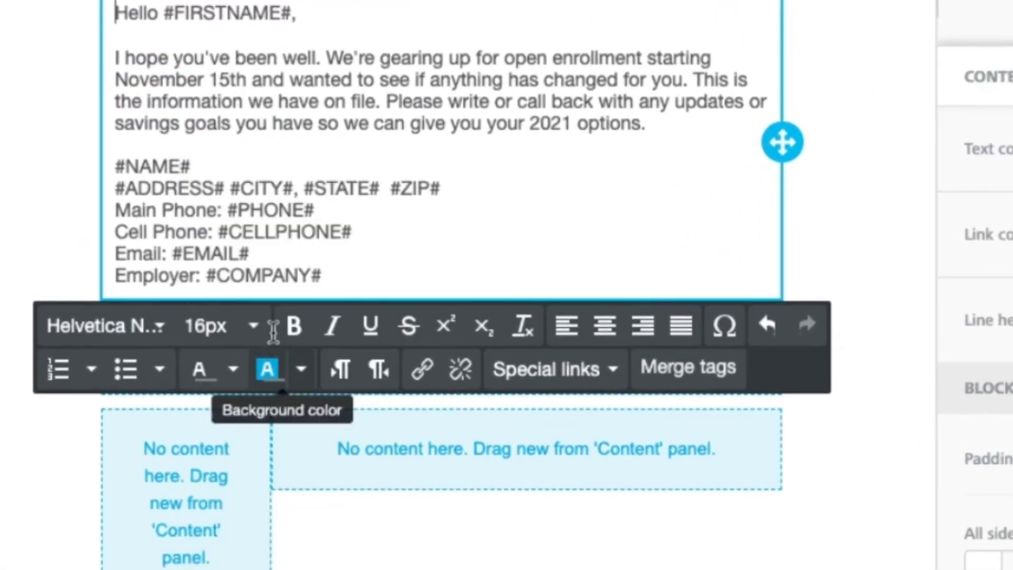
pyautogui.click(343, 280)
pyautogui.keyDown('shift'); pyautogui.click(109, 163); pyautogui.keyUp('shift')
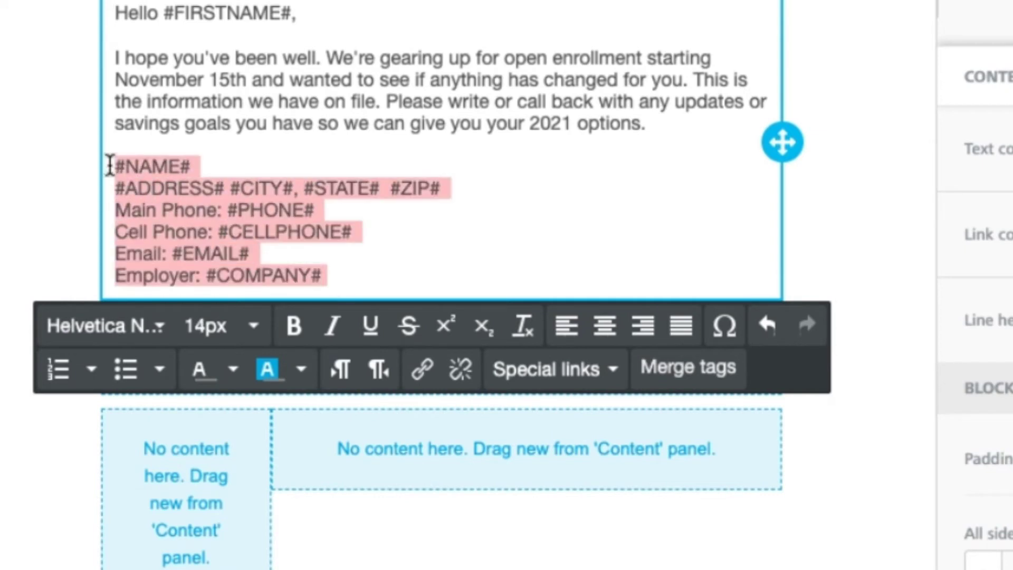
pyautogui.click(291, 332)
pyautogui.click(441, 232)
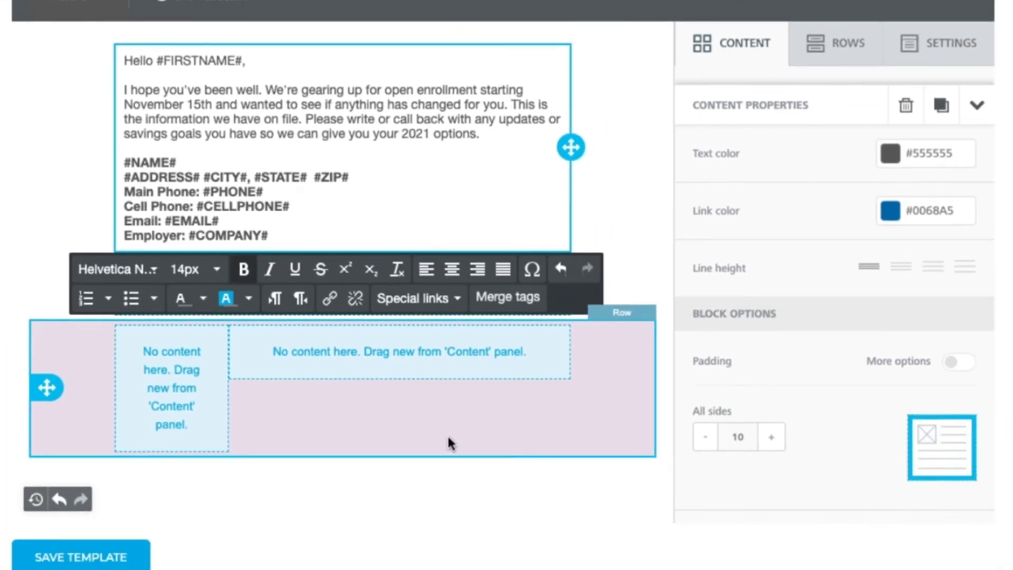
pyautogui.click(735, 47)
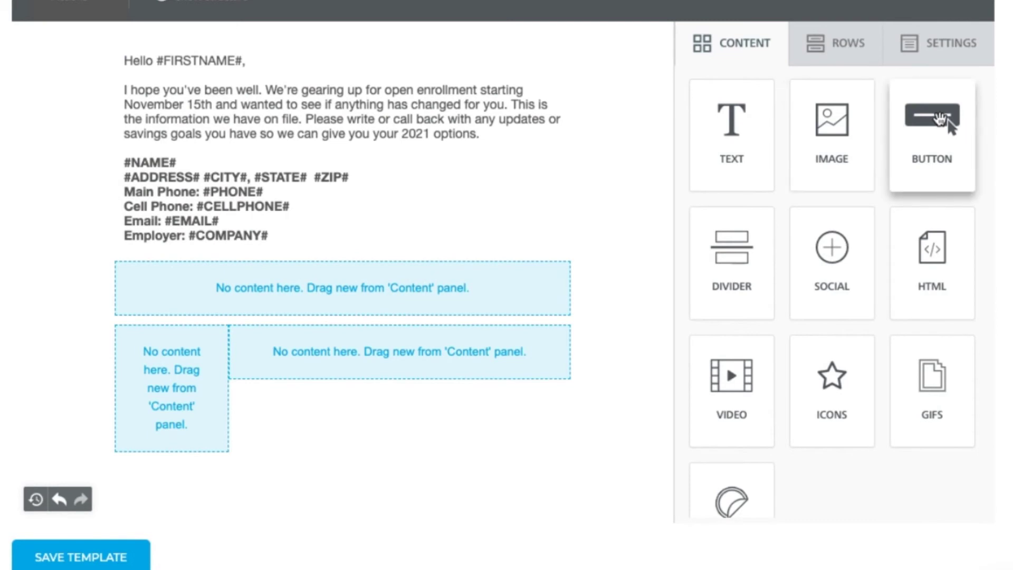
# Add a button below the body text labelled 'SCHEDULE AN APPOINTMENT'
pyautogui.moveTo(941, 119); pyautogui.dragTo(380, 263)
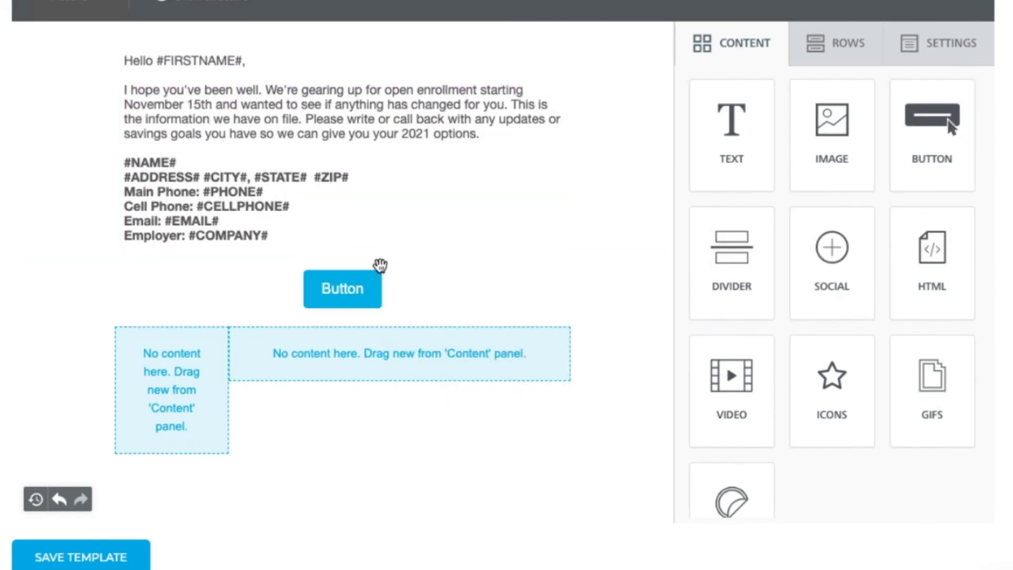
pyautogui.doubleClick(358, 290)
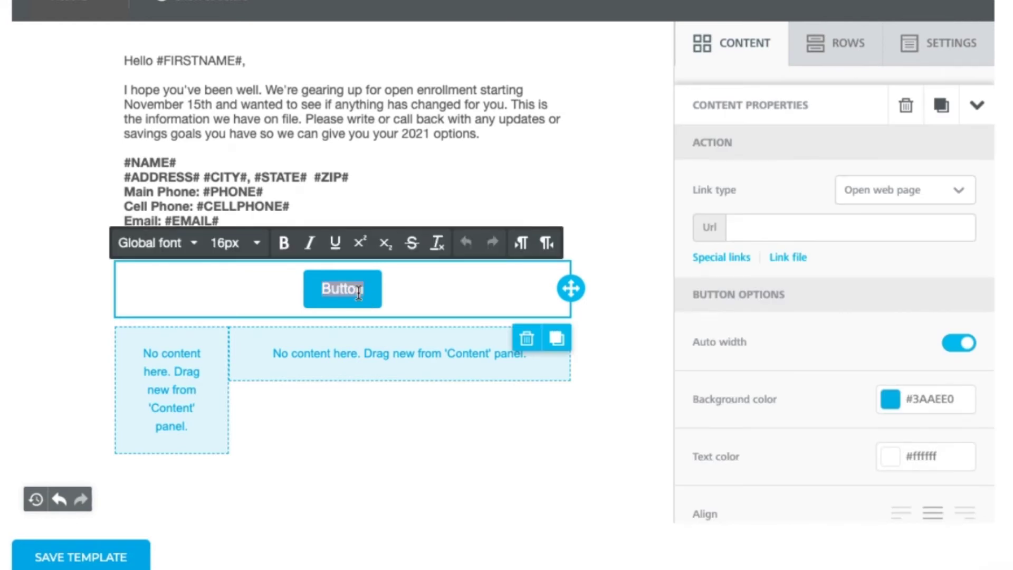
pyautogui.write('SCHEDULE AN')
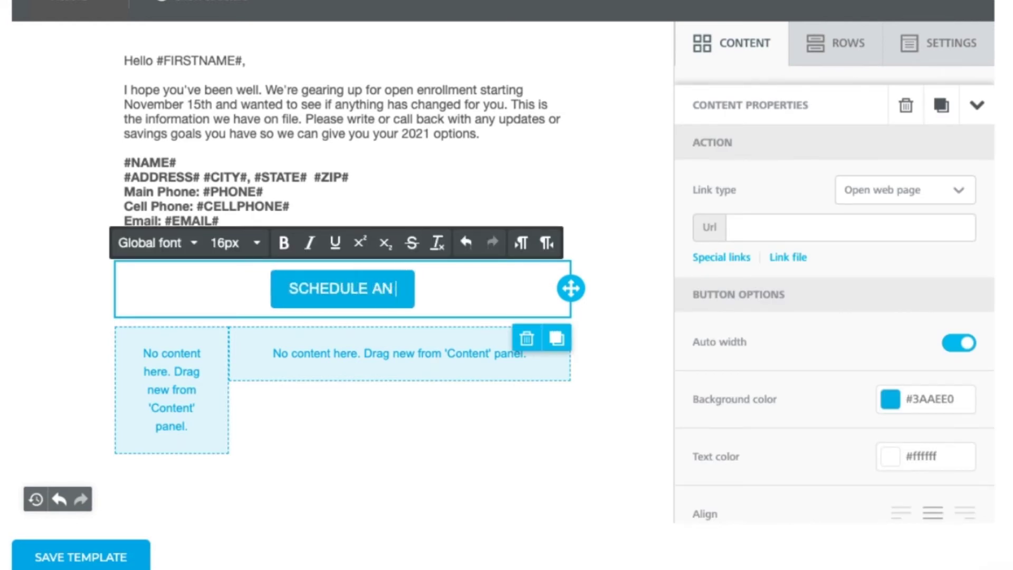
pyautogui.write(' APPOINTMENT')
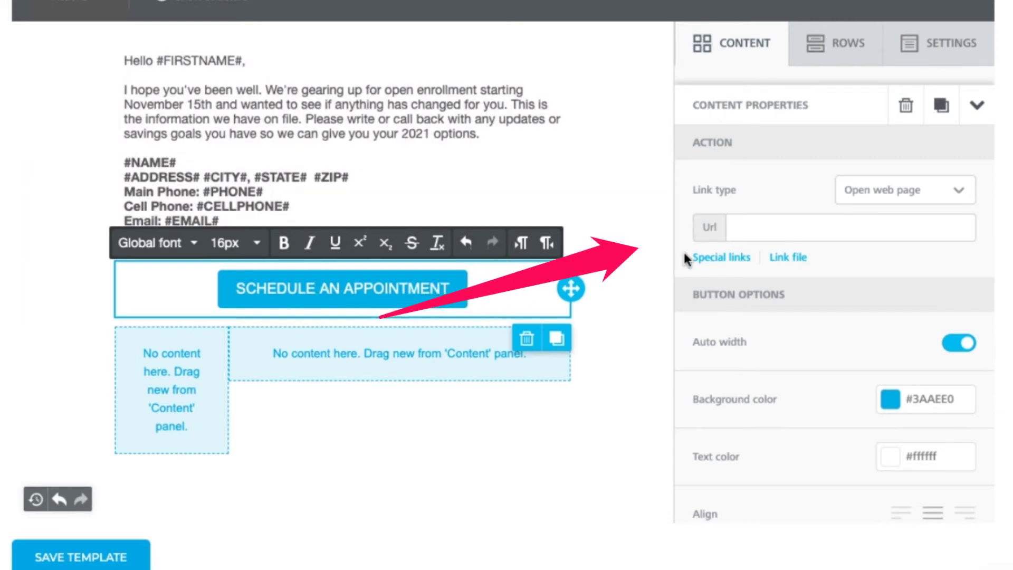
# Link the button to the Calendly page and give it a magenta #c13ae0 background
pyautogui.click(885, 237)
pyautogui.write('www.calendly.com/rb')
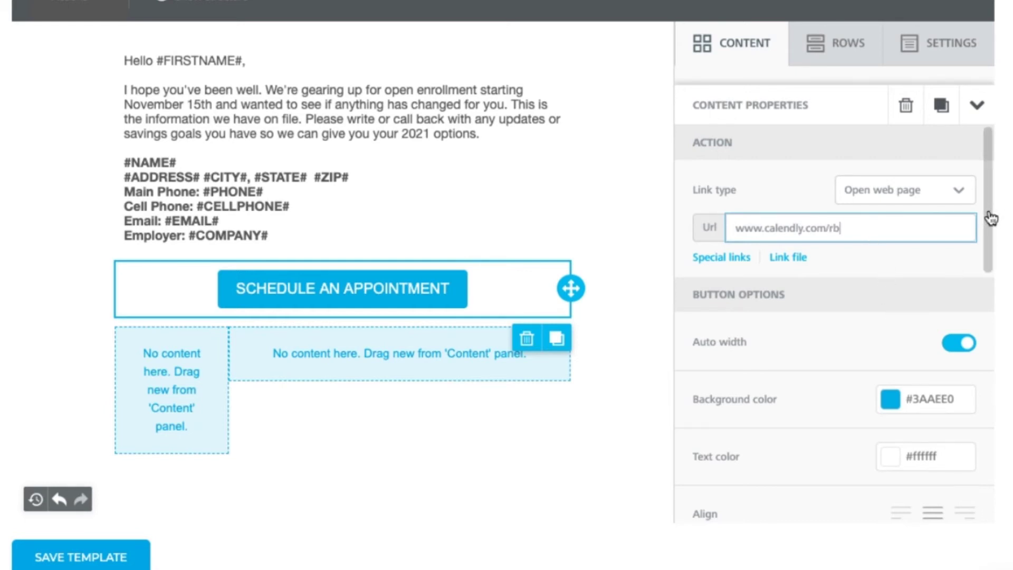
pyautogui.moveTo(988, 218); pyautogui.dragTo(993, 242)
pyautogui.scroll(-5, 993, 243)
pyautogui.scroll(5, 961, 305)
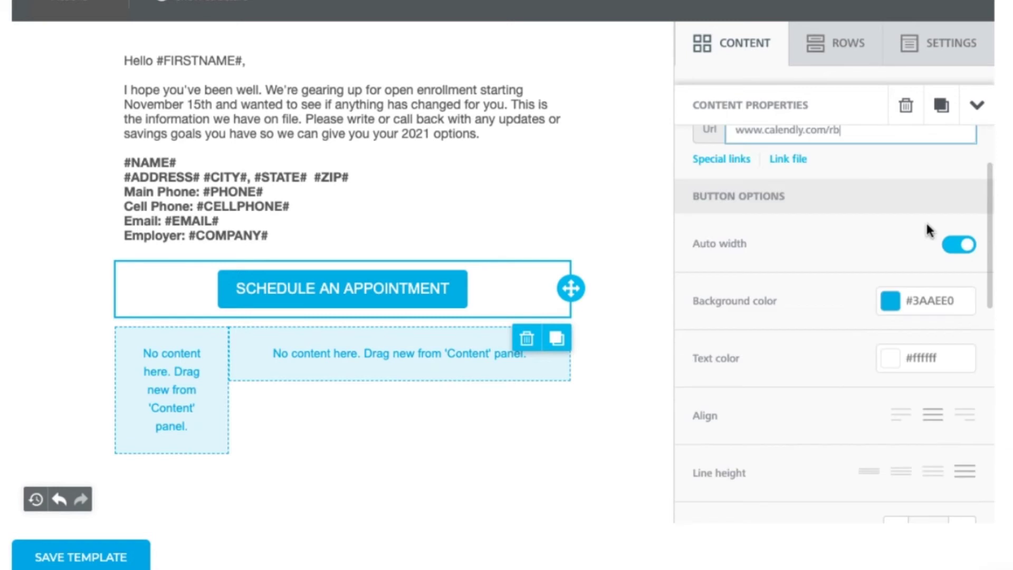
pyautogui.scroll(-2, 932, 246)
pyautogui.scroll(1, 866, 269)
pyautogui.click(890, 267)
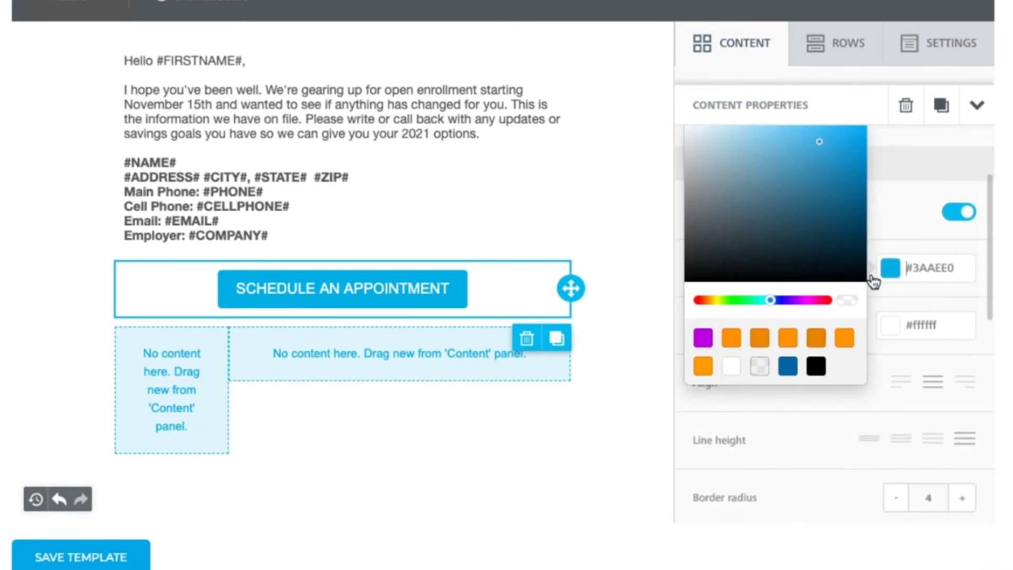
pyautogui.click(804, 299)
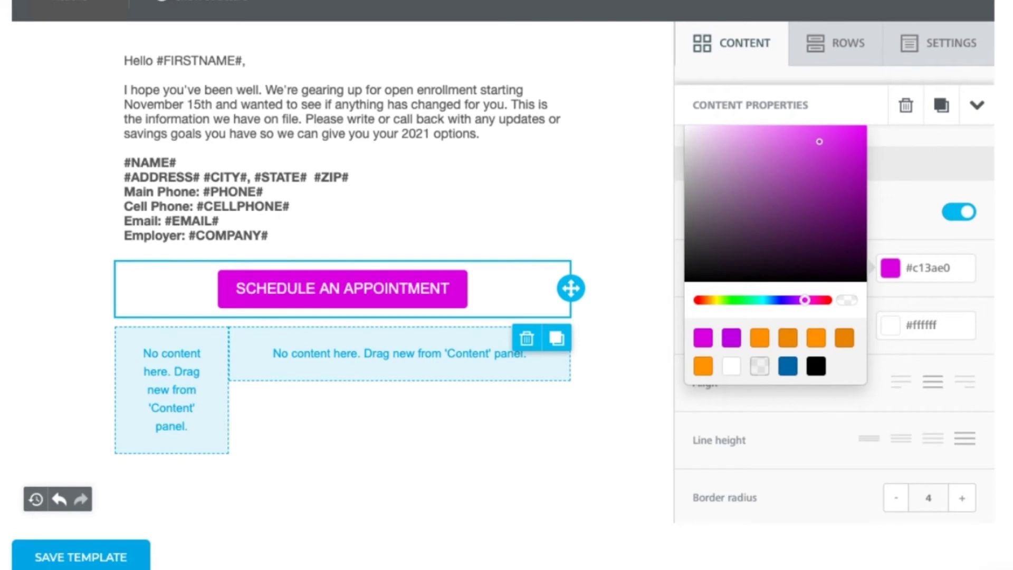
pyautogui.scroll(-3, 988, 192)
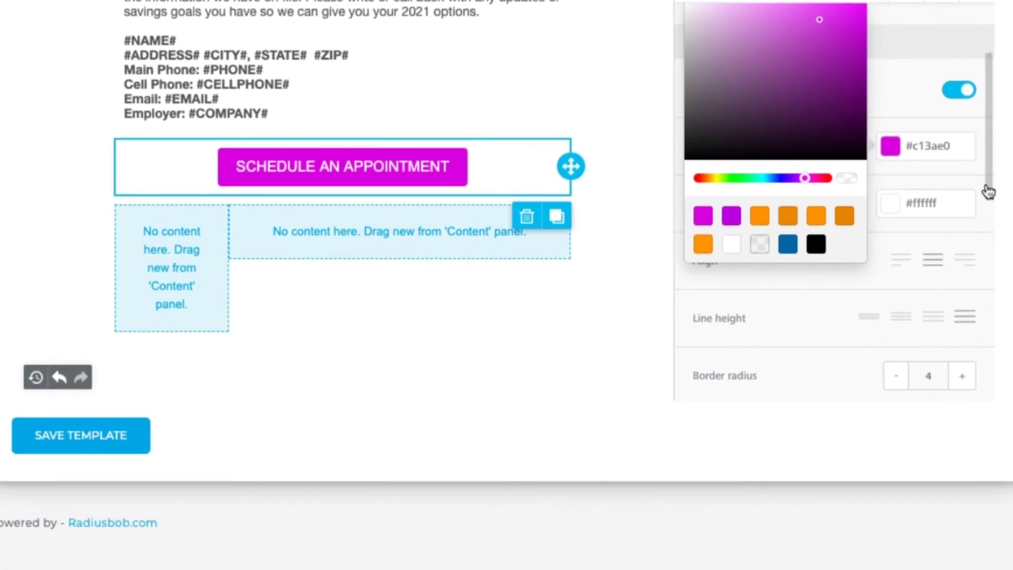
pyautogui.moveTo(988, 192); pyautogui.dragTo(988, 264)
pyautogui.scroll(3, 745, 63)
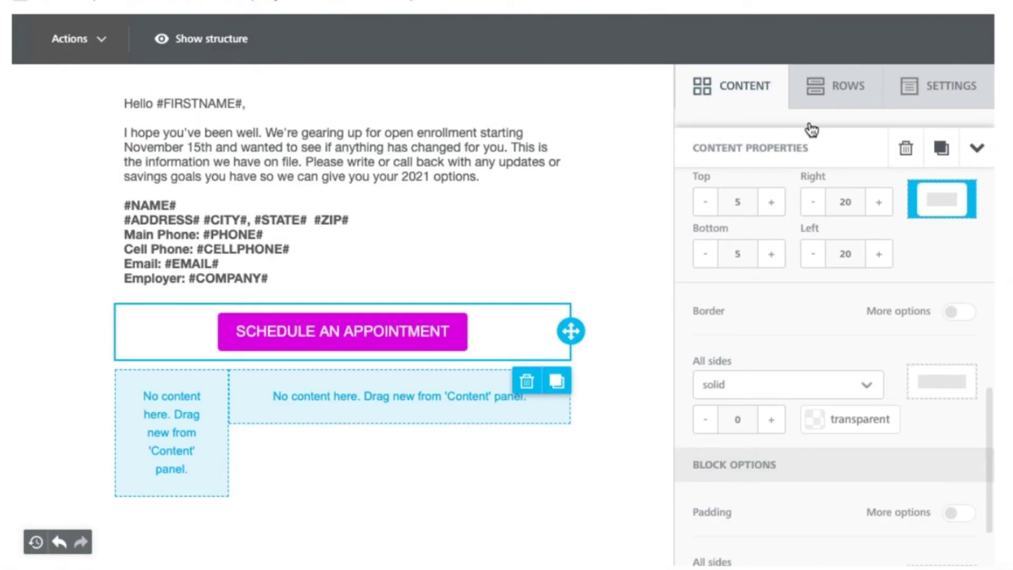
pyautogui.click(745, 94)
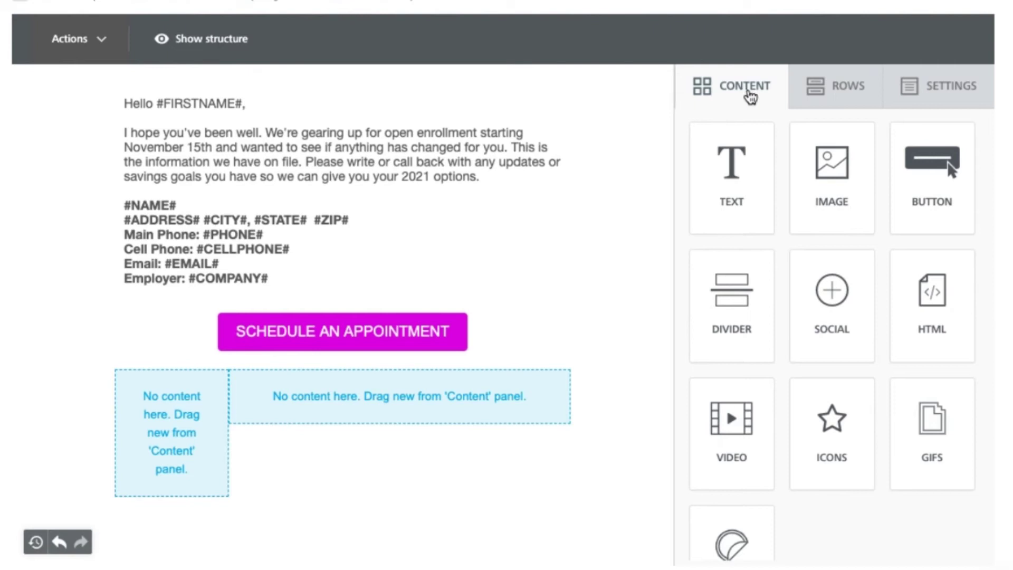
# Drop an Image block into the narrow left column and browse for its picture
pyautogui.moveTo(849, 186)
pyautogui.mouseDown()
pyautogui.moveTo(854, 201)
pyautogui.moveTo(558, 262)
pyautogui.moveTo(244, 427)
pyautogui.moveTo(191, 433)
pyautogui.mouseUp()
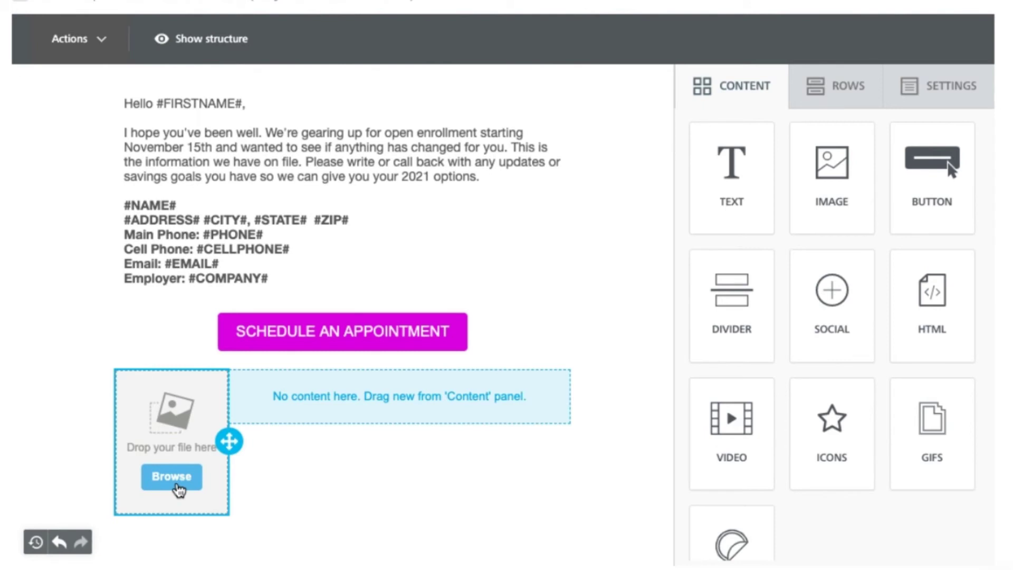
pyautogui.click(172, 476)
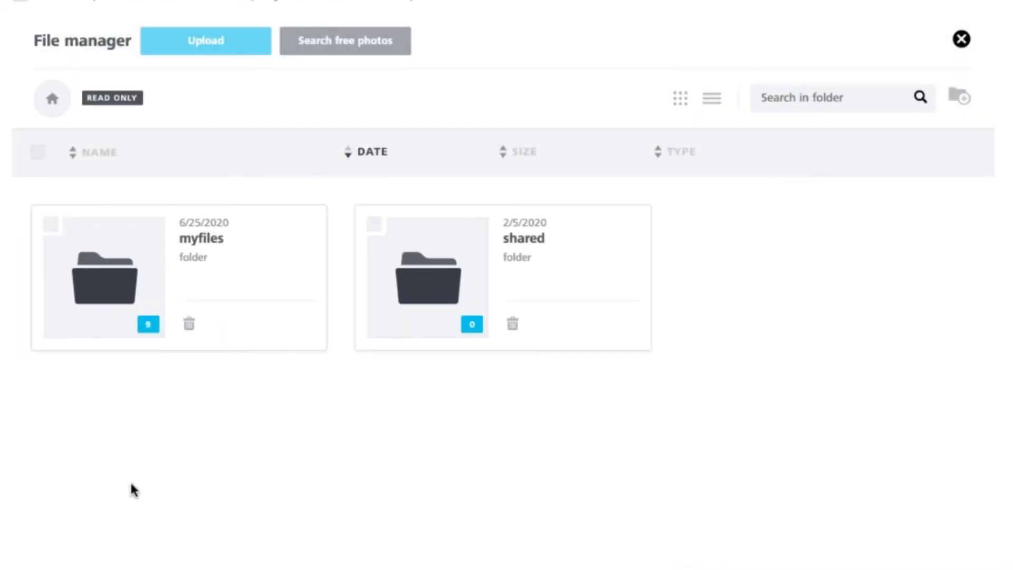
# Upload radius.jpg into myfiles, where it appears as radius_1.jpg
pyautogui.click(133, 277)
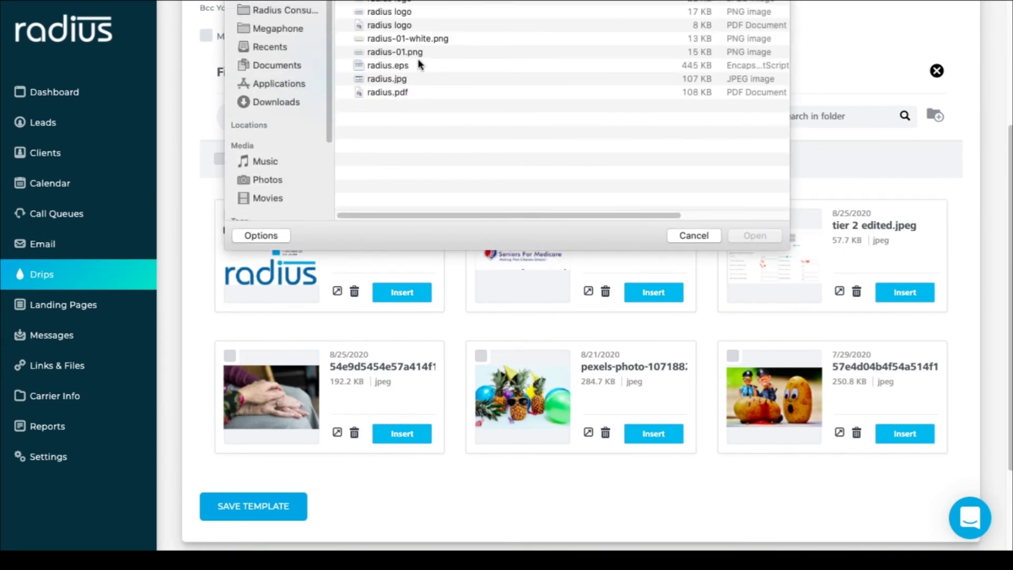
pyautogui.click(394, 78)
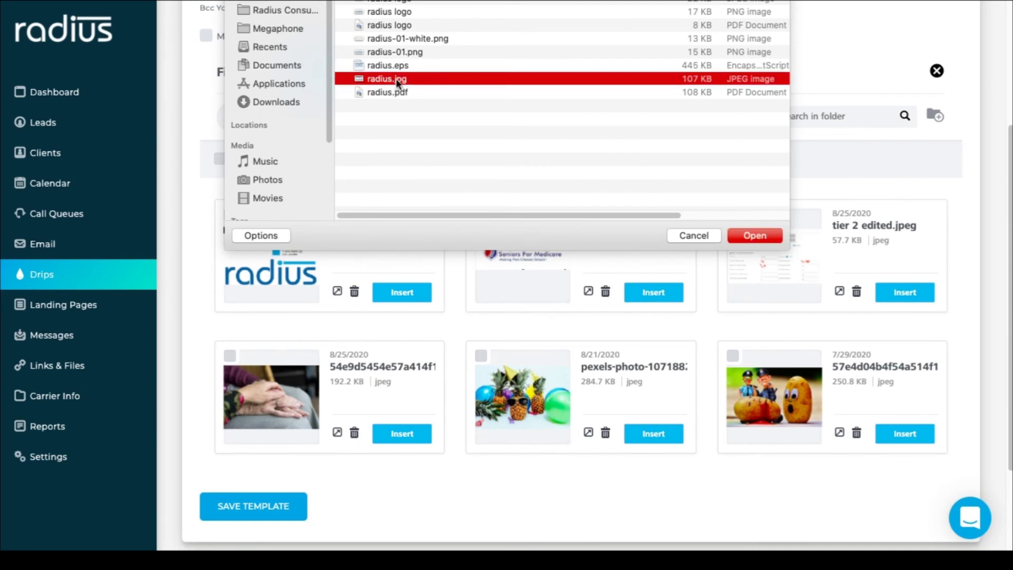
pyautogui.click(753, 235)
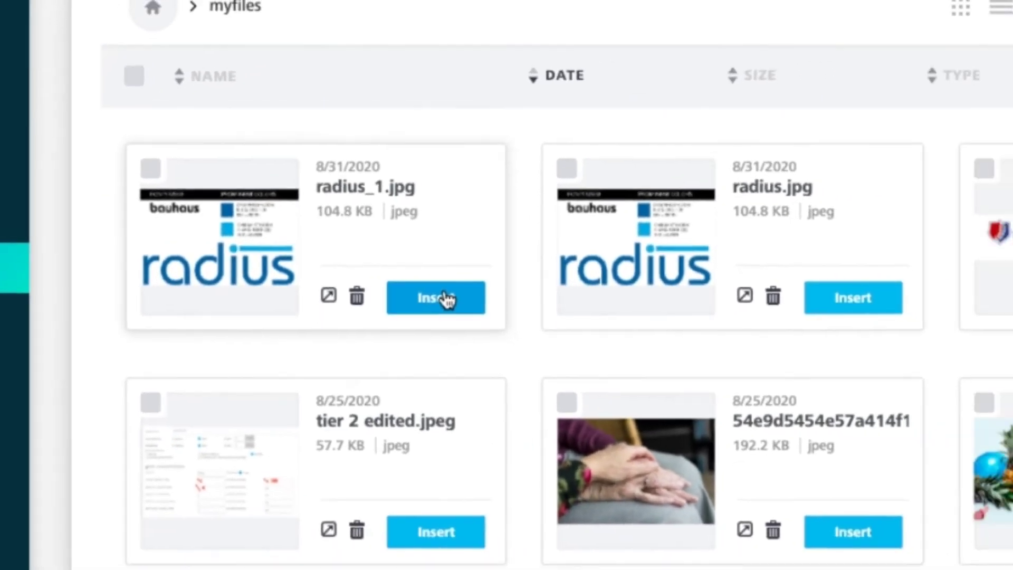
pyautogui.click(544, 301)
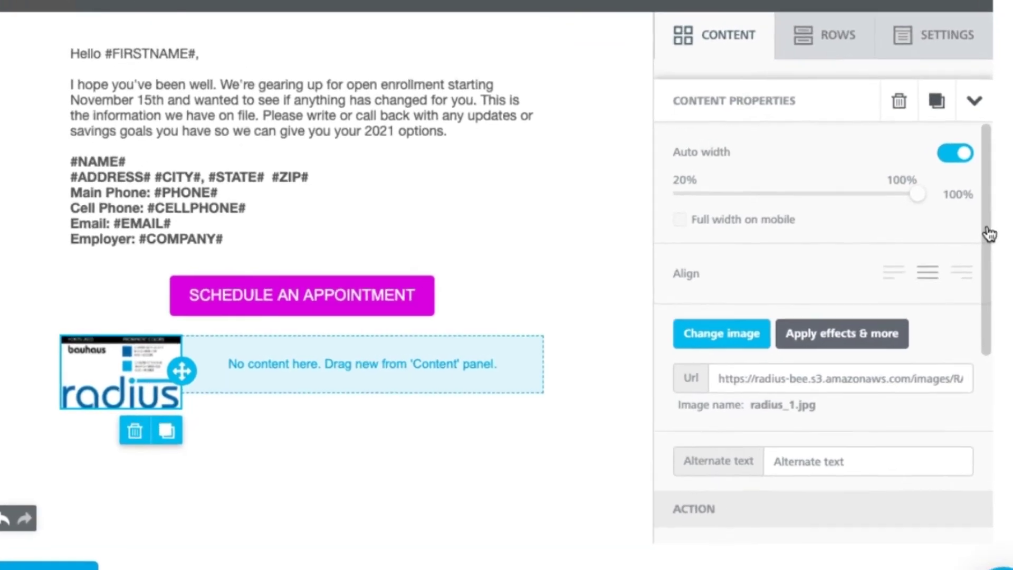
pyautogui.scroll(-5, 990, 234)
pyautogui.click(931, 349)
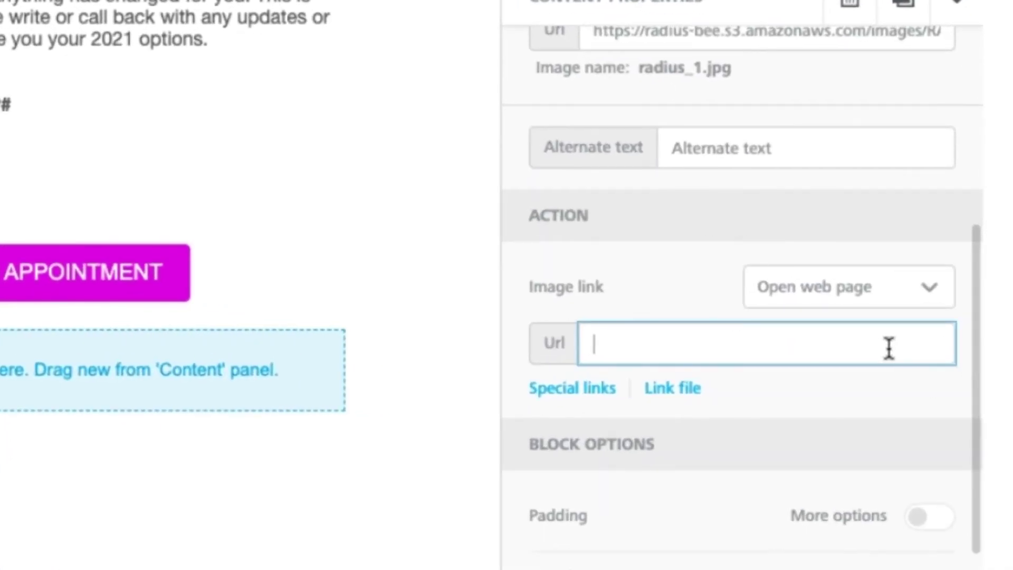
pyautogui.write('www.radiusbob.com')
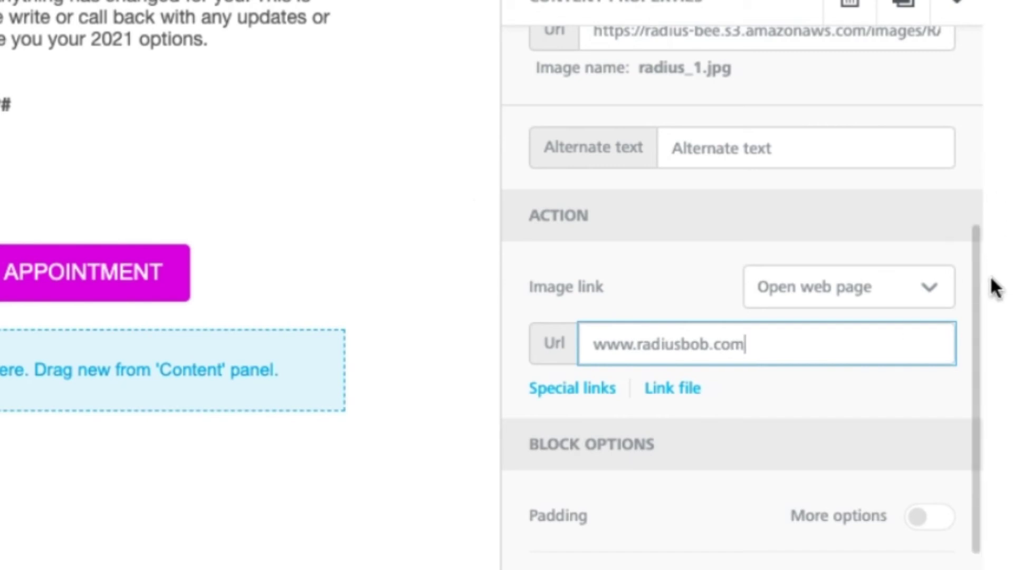
pyautogui.moveTo(976, 287); pyautogui.dragTo(980, 175)
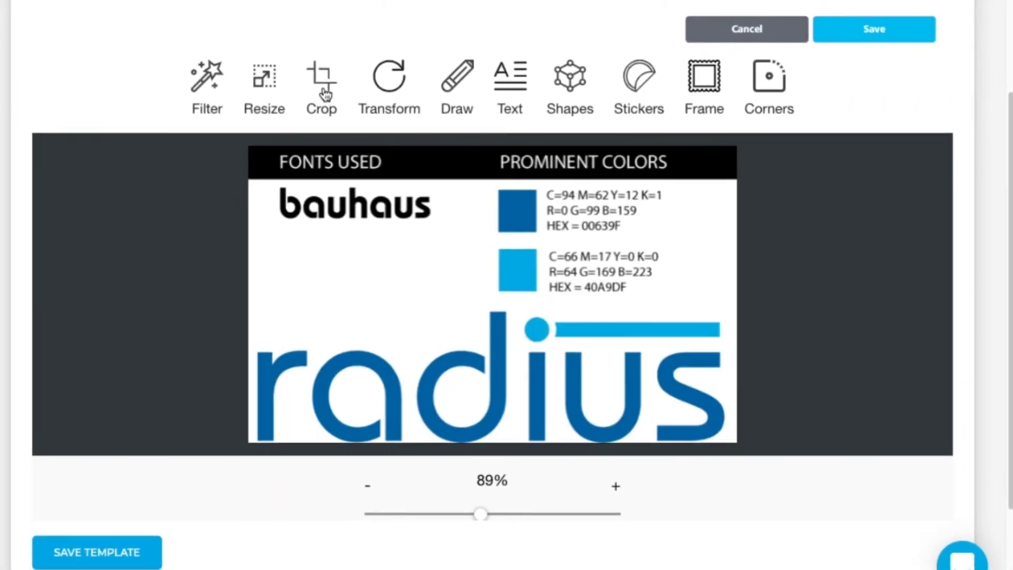
# Crop the logo image so only the radius wordmark remains
pyautogui.click(317, 87)
pyautogui.moveTo(495, 161); pyautogui.dragTo(489, 297)
pyautogui.moveTo(470, 342); pyautogui.dragTo(470, 366)
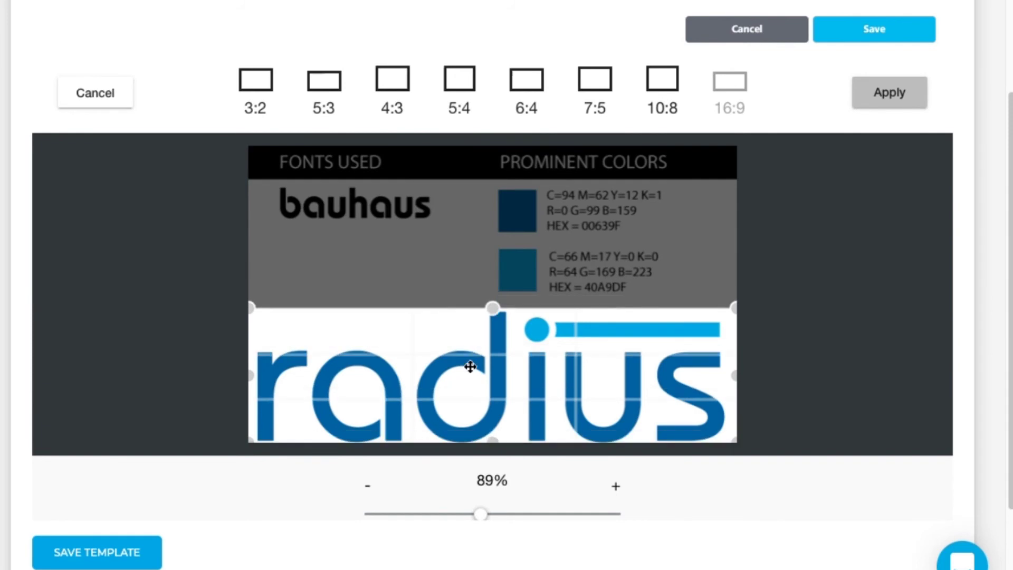
pyautogui.click(889, 93)
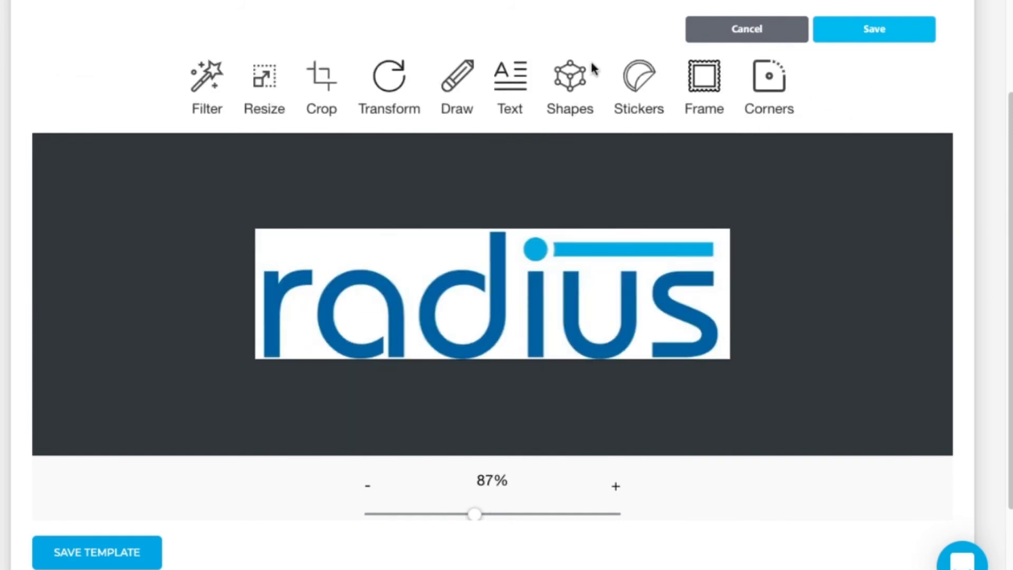
# Enlarge the cropped logo and save it back into the email
pyautogui.click(265, 79)
pyautogui.click(879, 102)
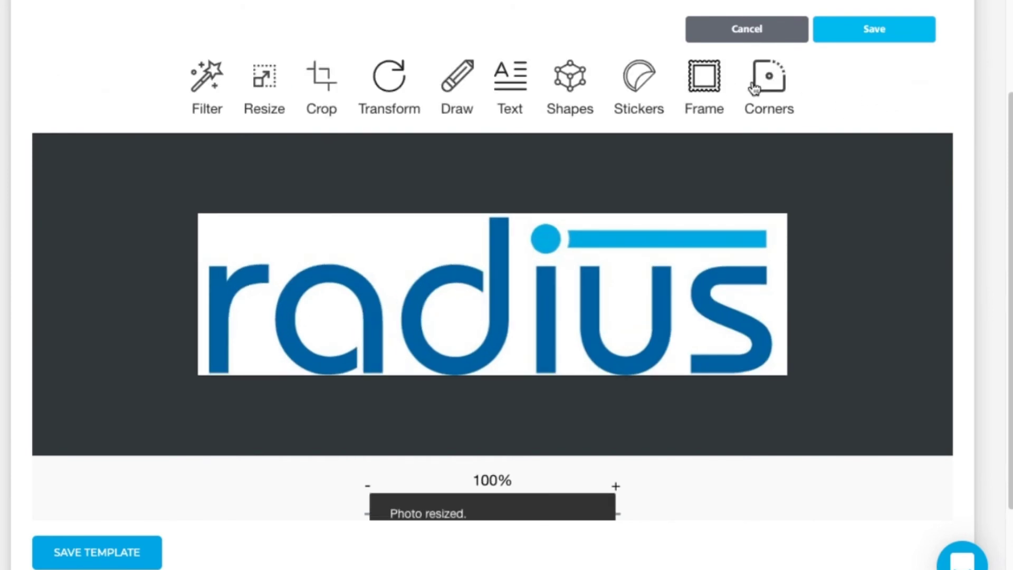
pyautogui.click(866, 34)
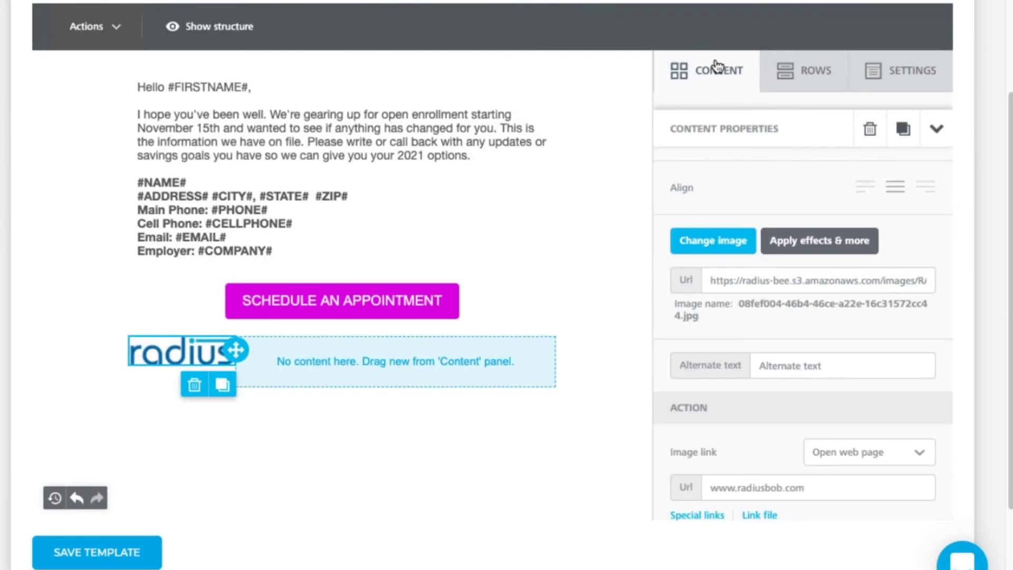
pyautogui.click(716, 67)
# Place an empty Text block beside the logo and insert the #AGENTNAME# merge tag
pyautogui.moveTo(706, 153); pyautogui.dragTo(233, 346)
pyautogui.press('BackSpace')
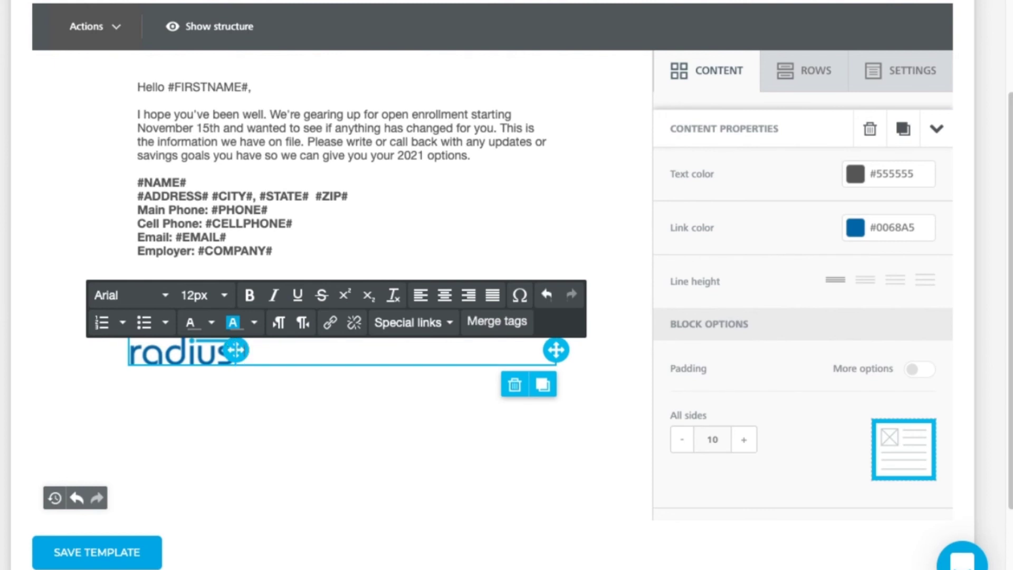
pyautogui.click(502, 327)
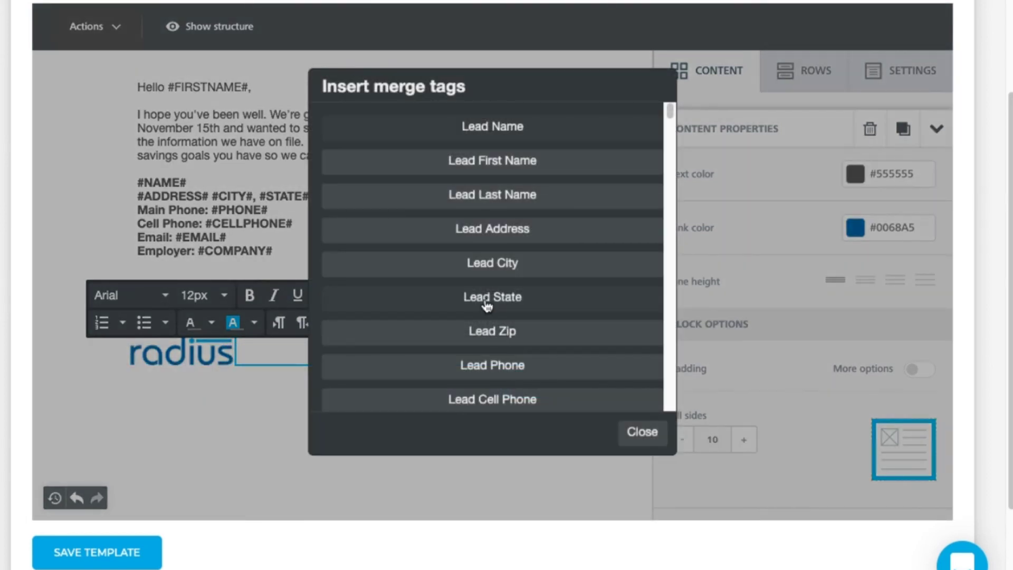
pyautogui.moveTo(671, 117); pyautogui.dragTo(672, 158)
pyautogui.click(550, 324)
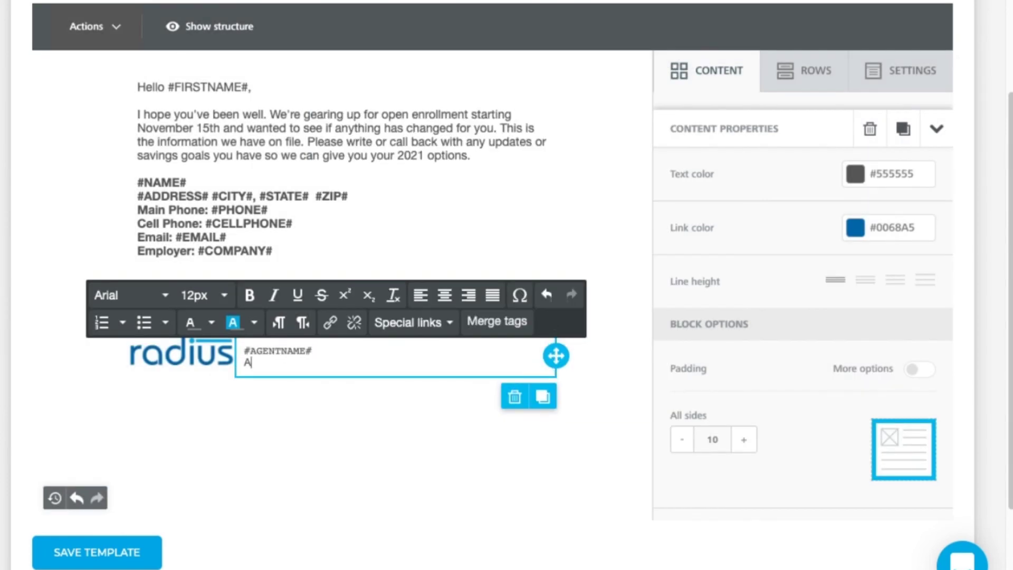
pyautogui.write('Agent License #')
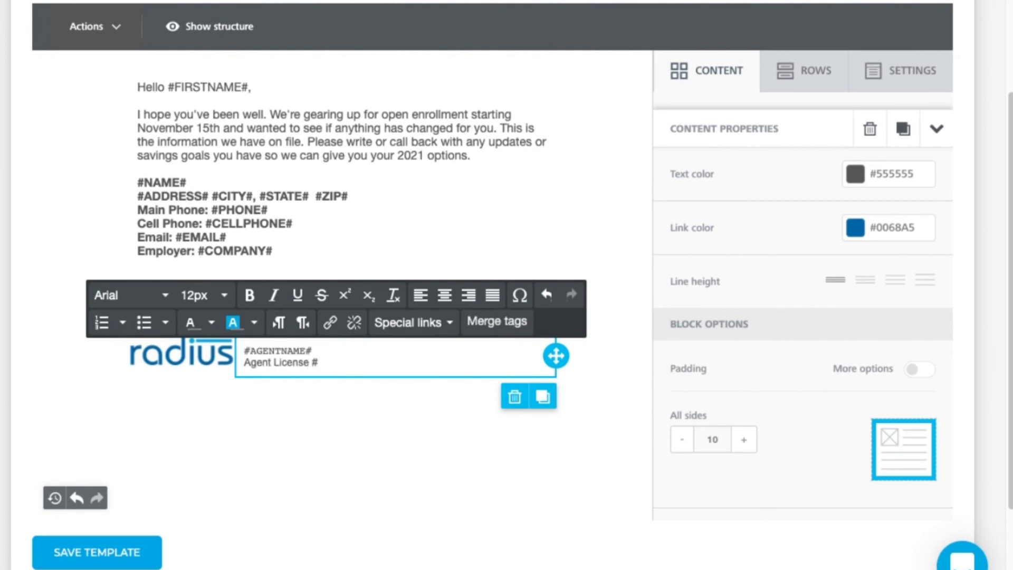
# Add the agent licence number merge tag to the signature text
pyautogui.click(508, 323)
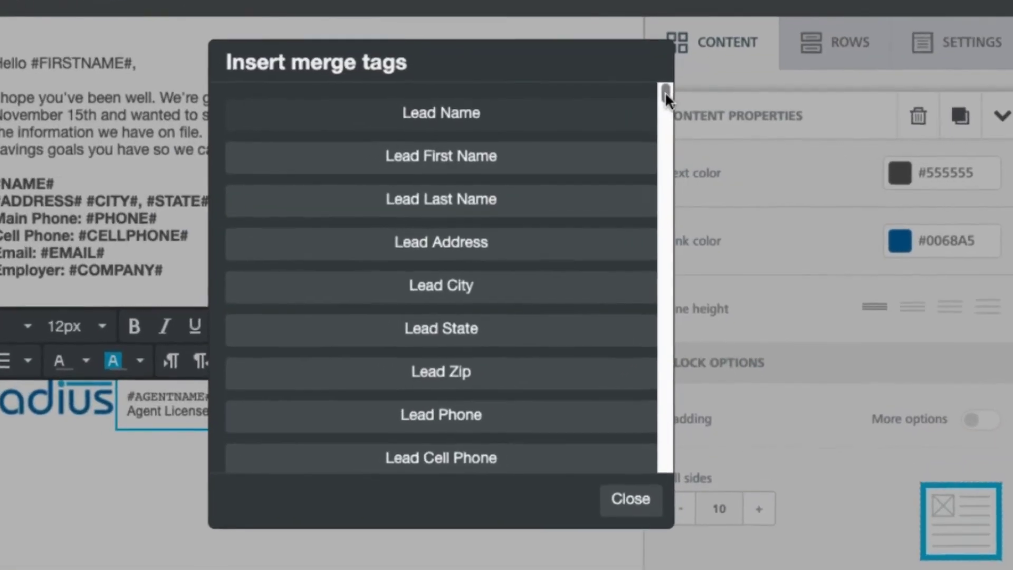
pyautogui.moveTo(670, 104); pyautogui.dragTo(675, 163)
pyautogui.click(482, 415)
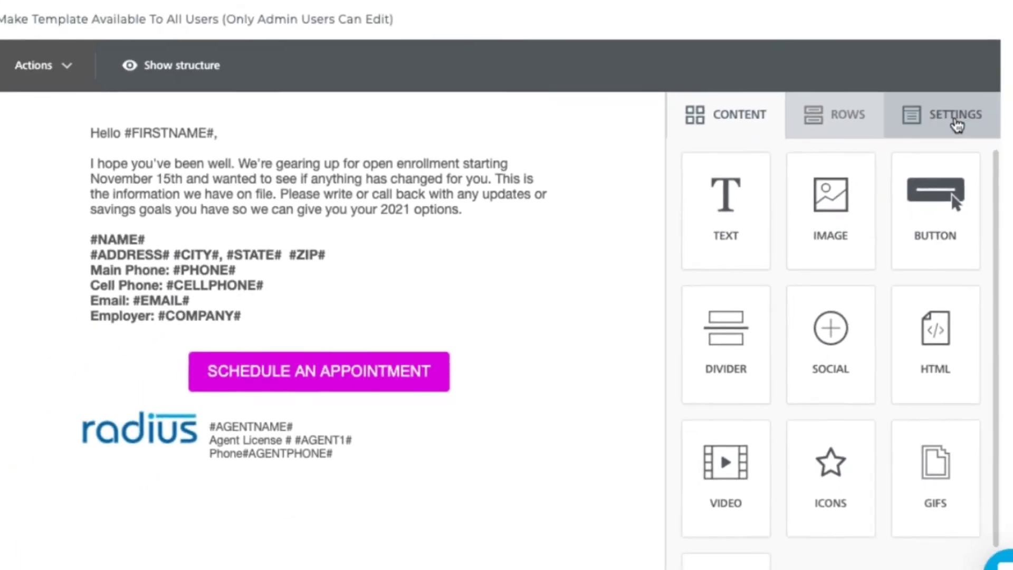
pyautogui.click(955, 120)
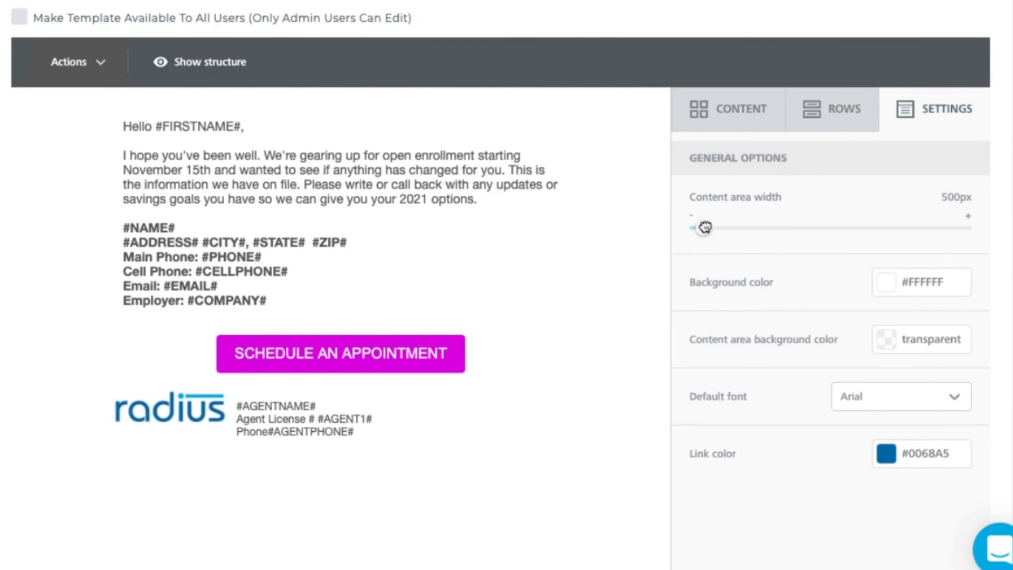
# Drag the content area width to its 900px maximum, then save the template
pyautogui.moveTo(704, 226); pyautogui.dragTo(976, 227)
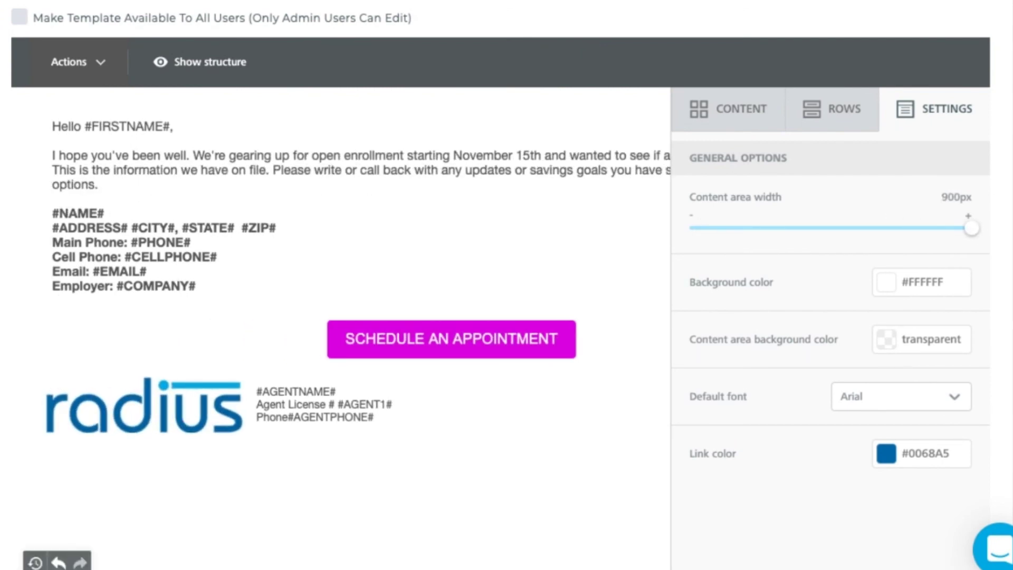
pyautogui.scroll(-4, 430, 391)
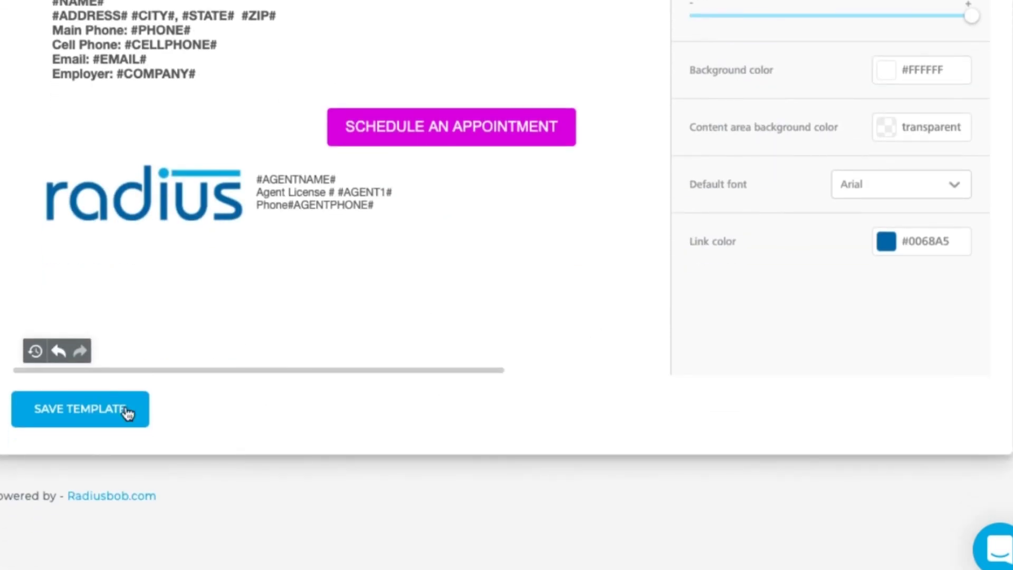
pyautogui.click(115, 414)
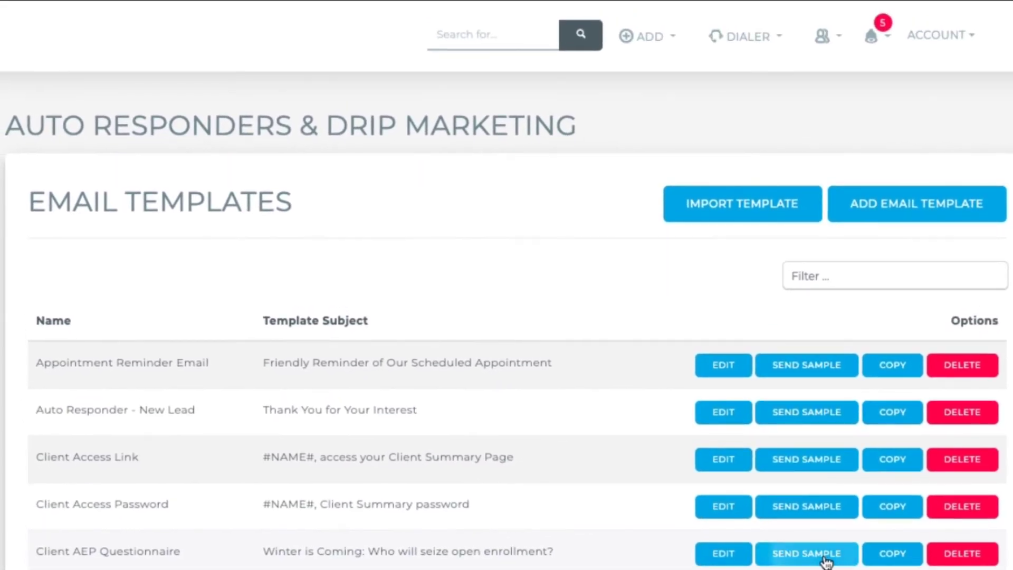
# Start a sample send of Client AEP Questionnaire and change the name part of the recipient's e-mail address
pyautogui.click(798, 479)
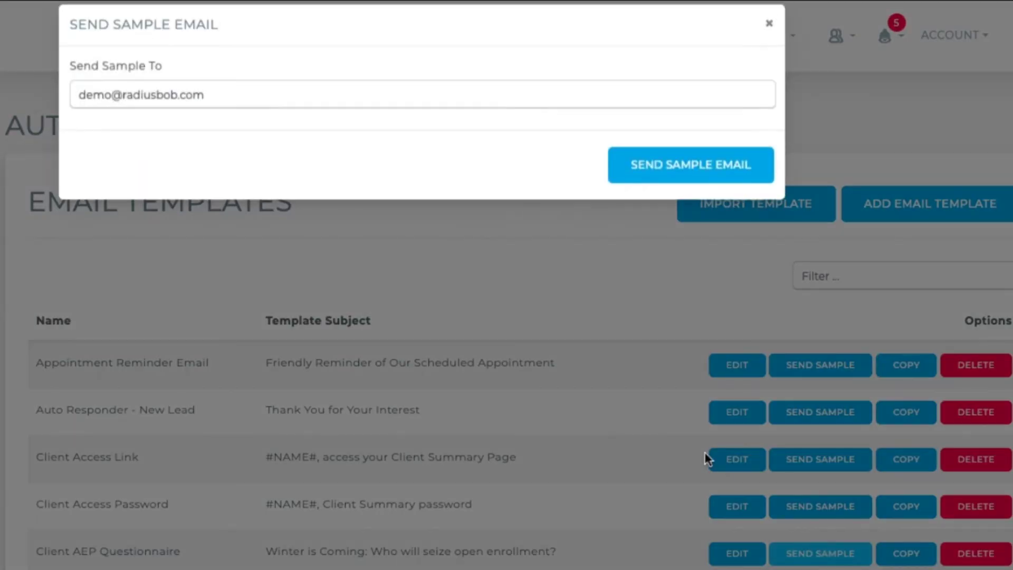
pyautogui.doubleClick(112, 103)
pyautogui.write('danielle')
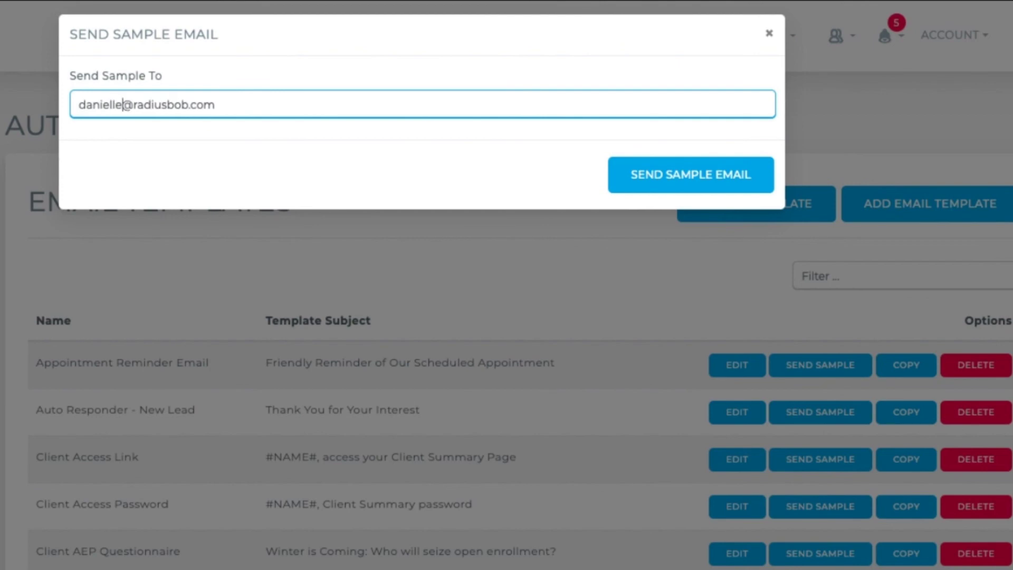